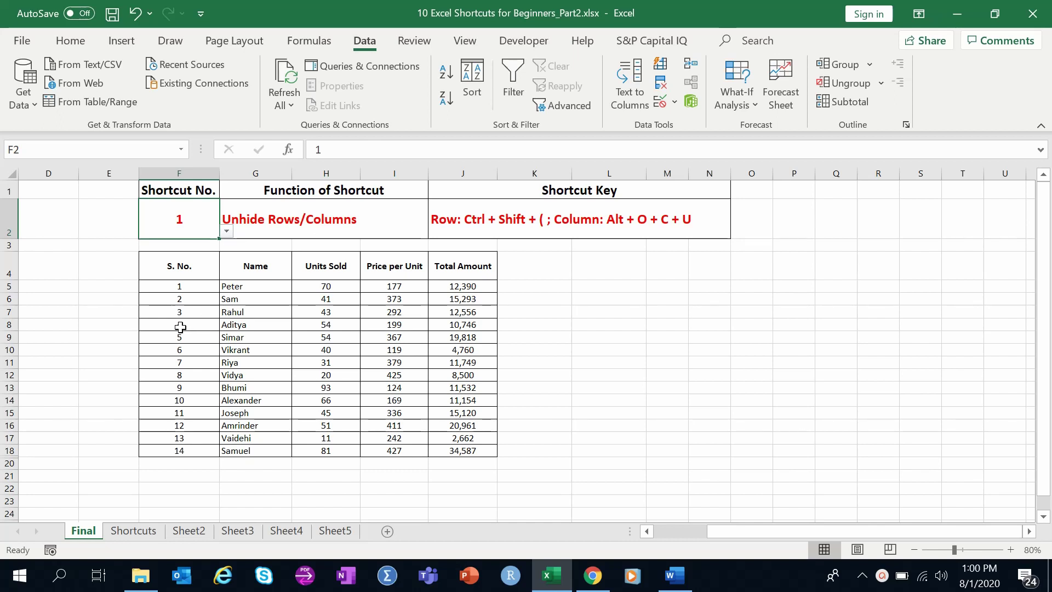
# Hide Aditya's row 8 with Ctrl+9, then unhide it with Ctrl+Shift+9 across F7:F9.
pyautogui.click(180, 327)
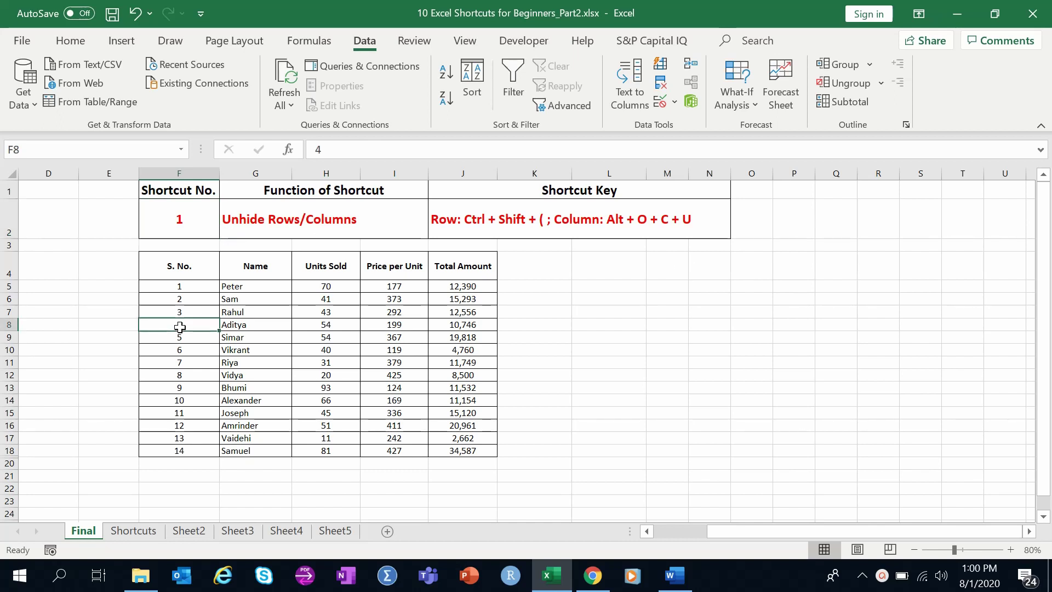
pyautogui.hotkey('ctrl', '9')
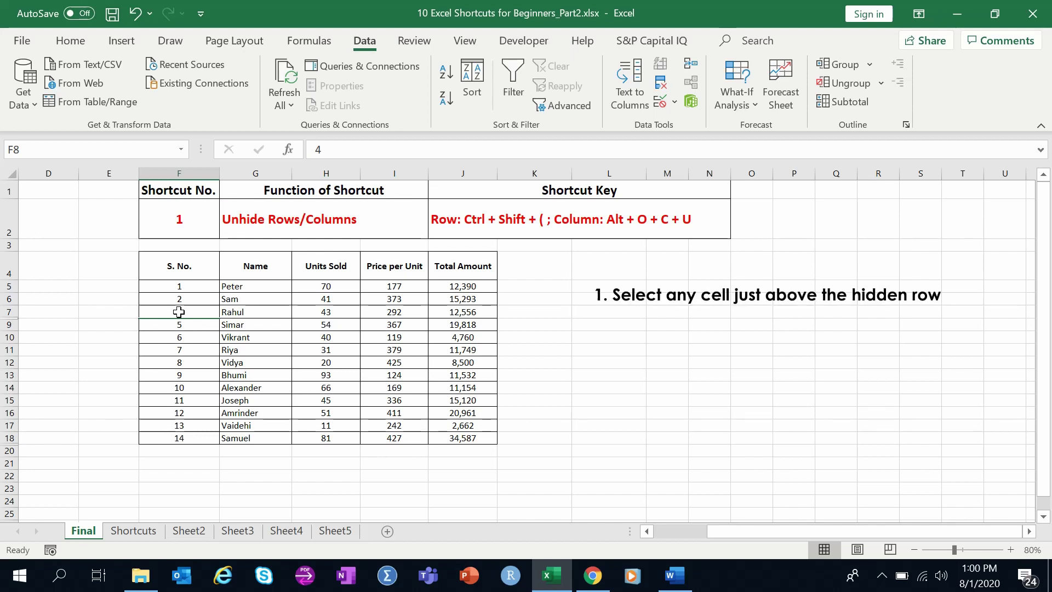
pyautogui.click(179, 312)
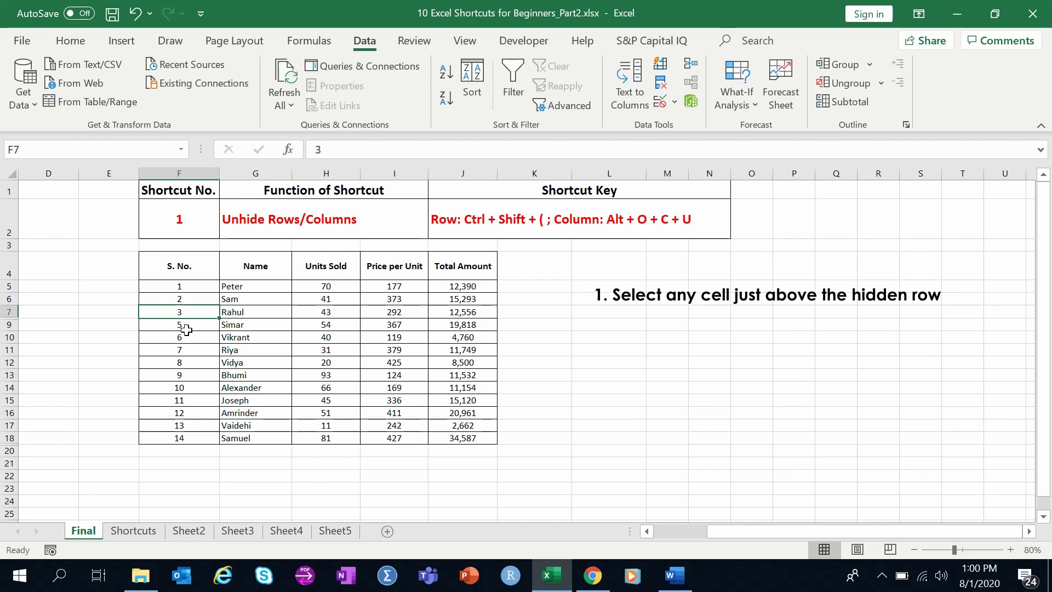
pyautogui.keyDown('shift'); pyautogui.click(186, 329); pyautogui.keyUp('shift')
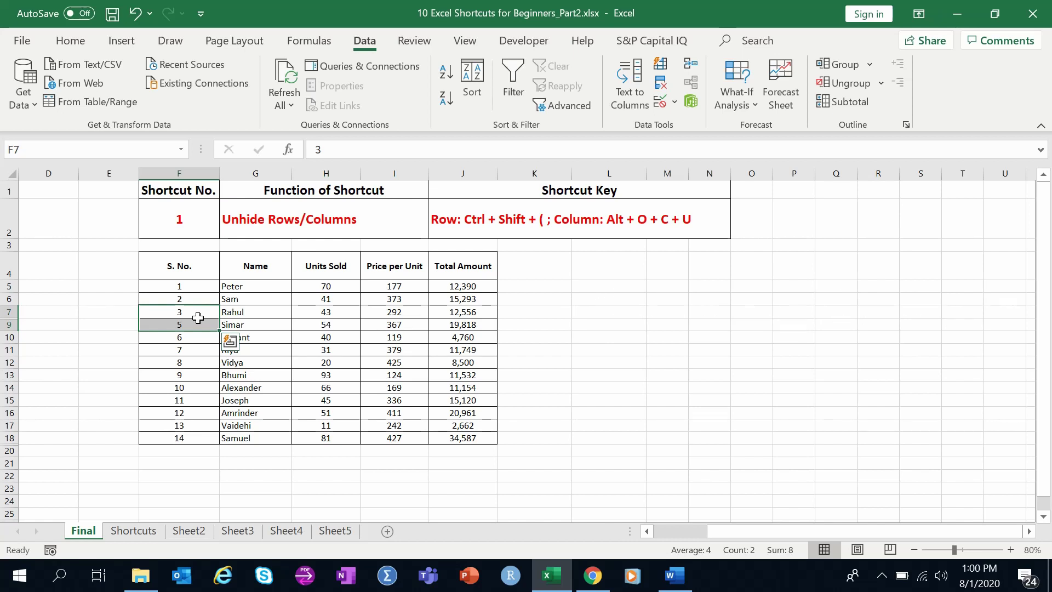
pyautogui.hotkey('ctrl', 'shift', '9')
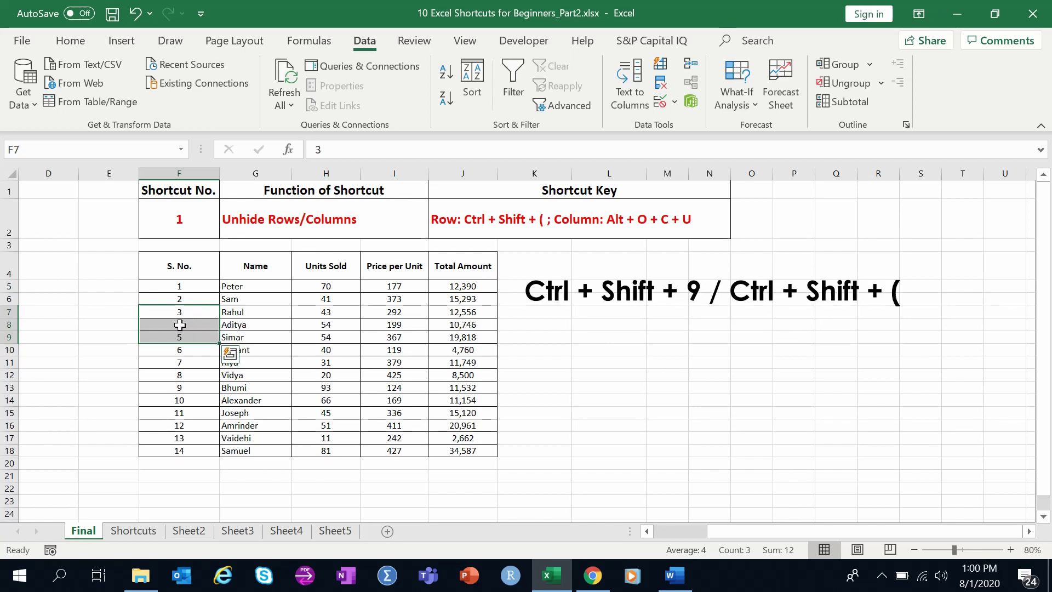
pyautogui.click(183, 172)
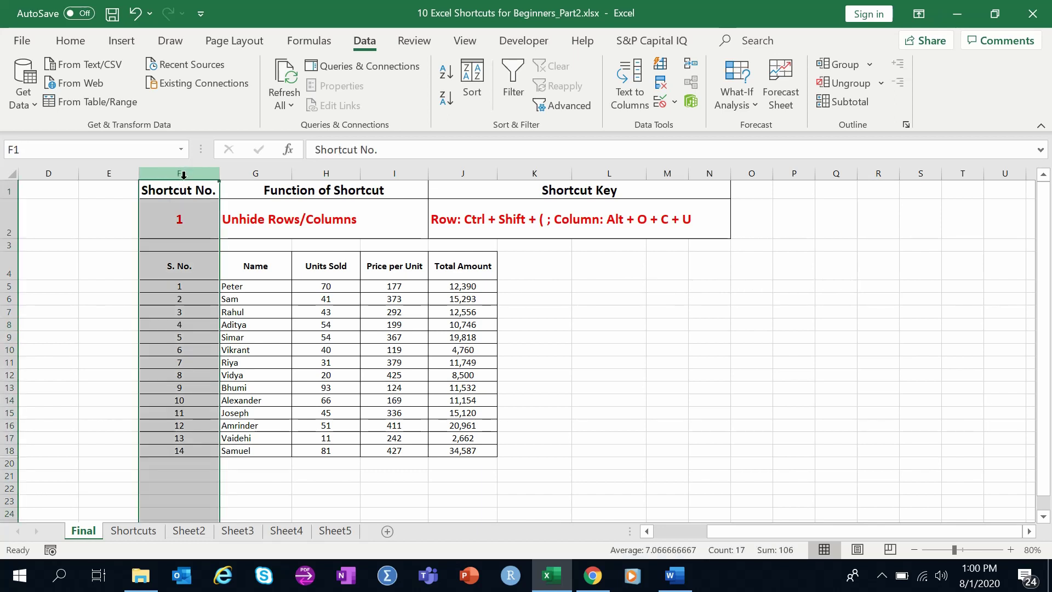
pyautogui.click(183, 336)
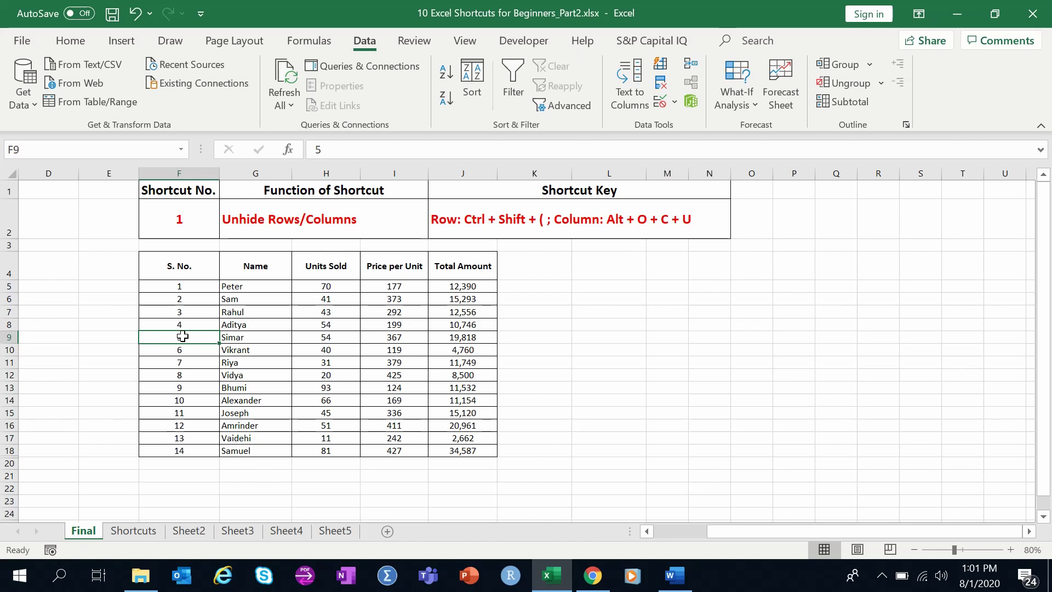
# Hide column F (S. No.) with Ctrl+0, then unhide it from E7:G7 using Alt+O+U.
pyautogui.hotkey('ctrl', '0')
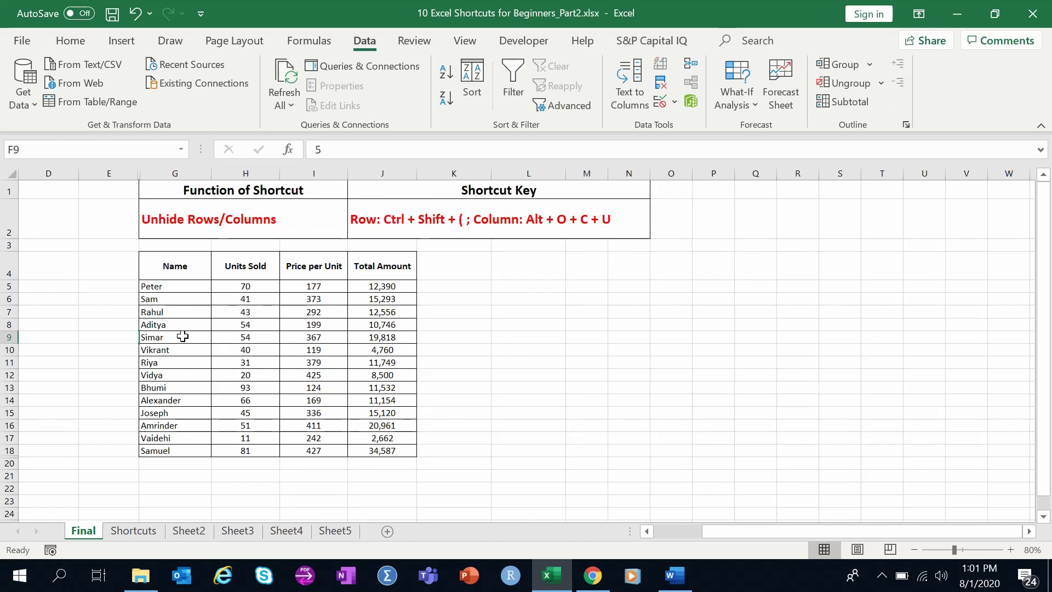
pyautogui.click(110, 311)
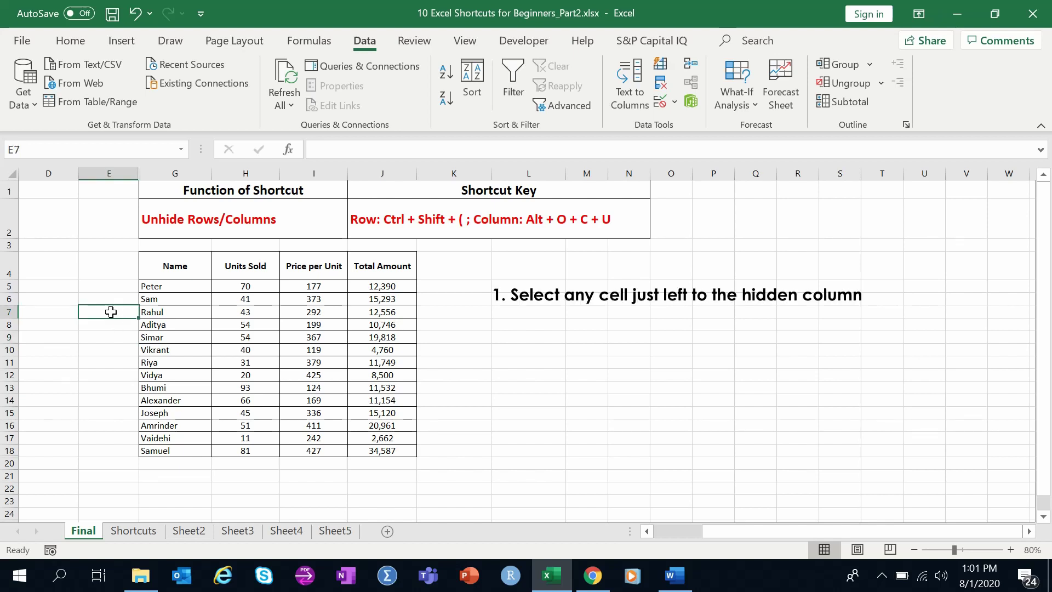
pyautogui.hotkey('shift', 'Right')
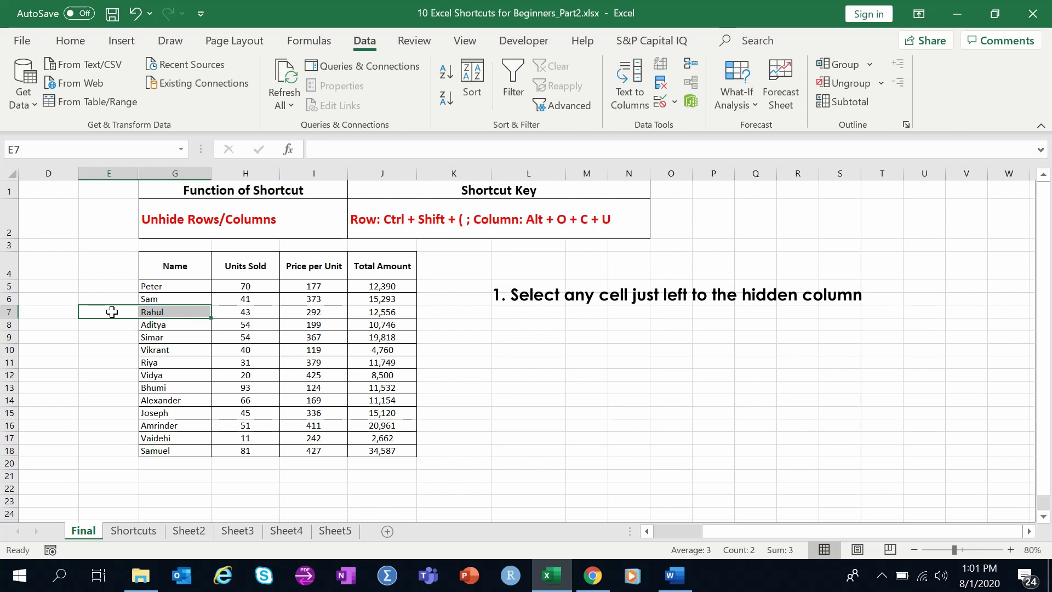
pyautogui.press('alt')
pyautogui.press('o')
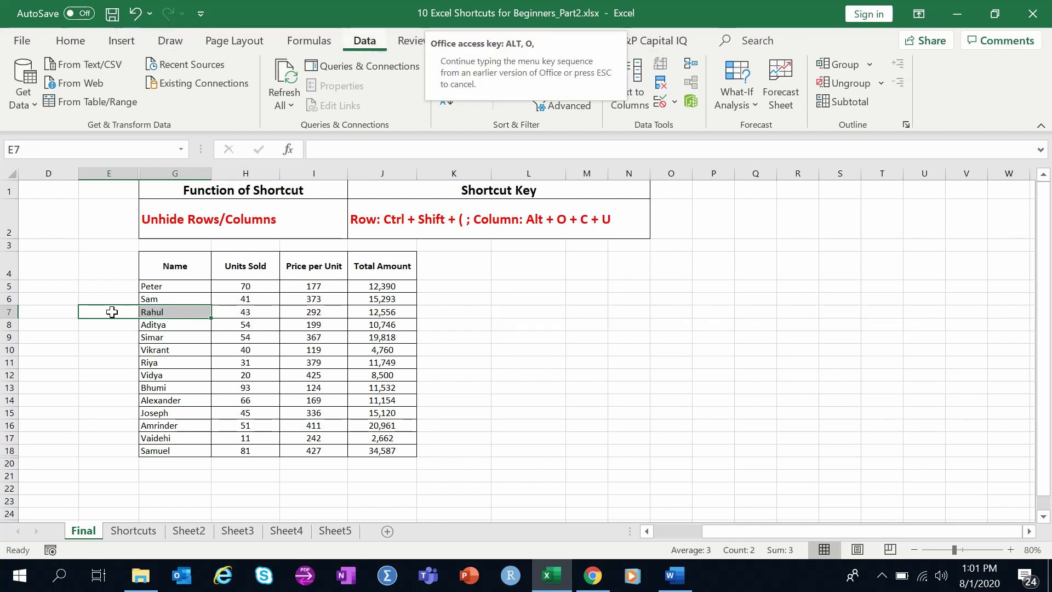
pyautogui.press('u')
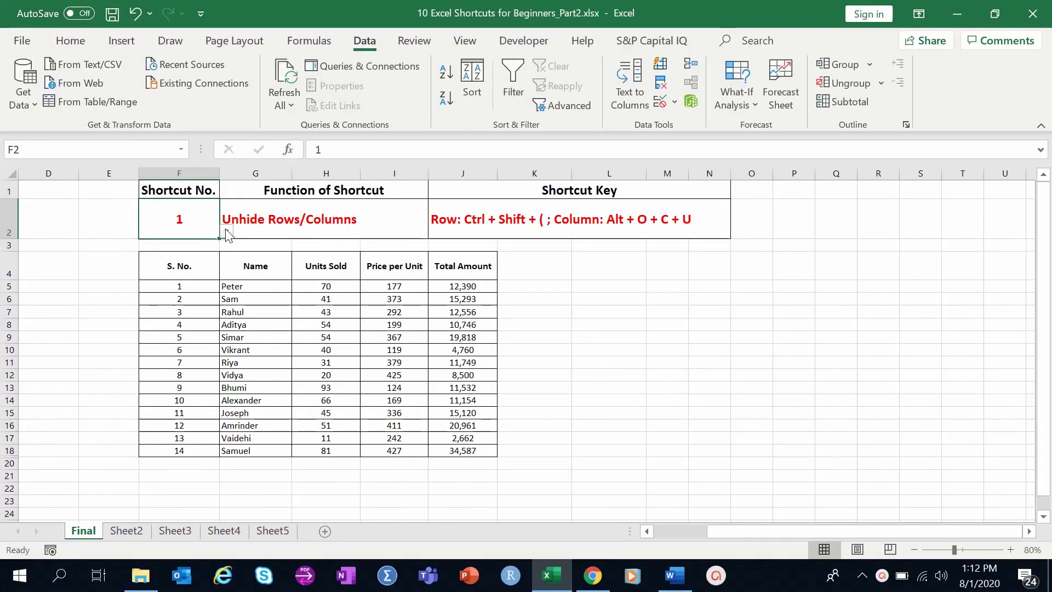
pyautogui.click(227, 231)
# Set the F2 shortcut number to 2 and select the entire worksheet with Ctrl+A from empty D4.
pyautogui.click(208, 257)
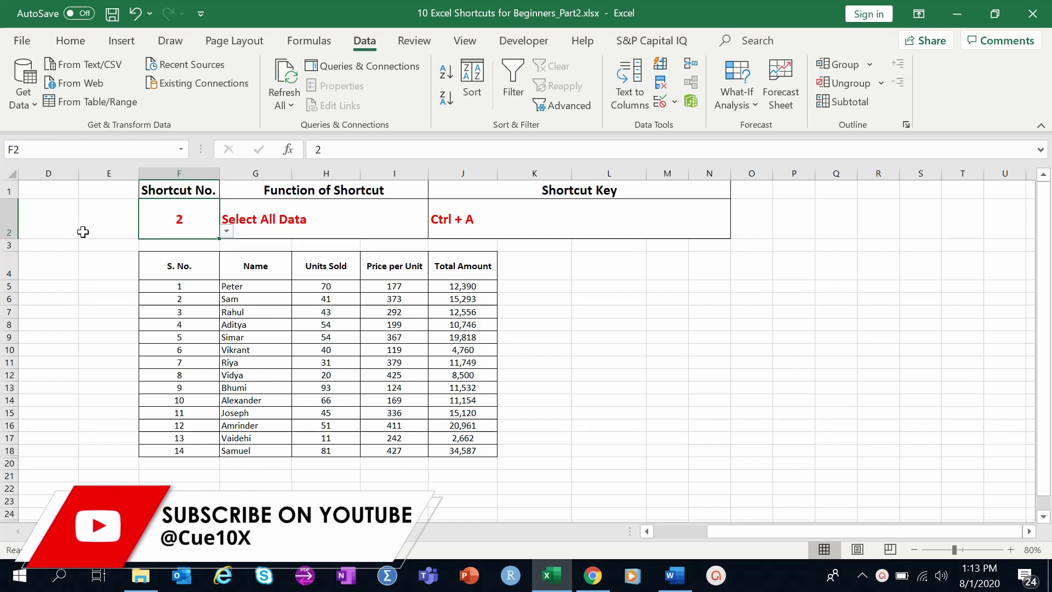
pyautogui.click(54, 265)
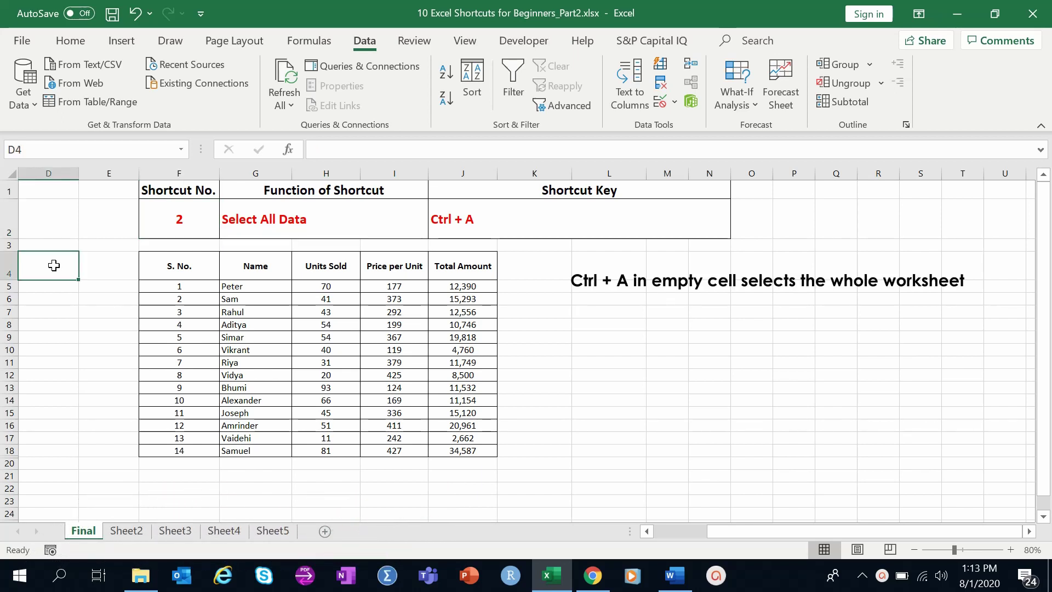
pyautogui.hotkey('ctrl', 'a')
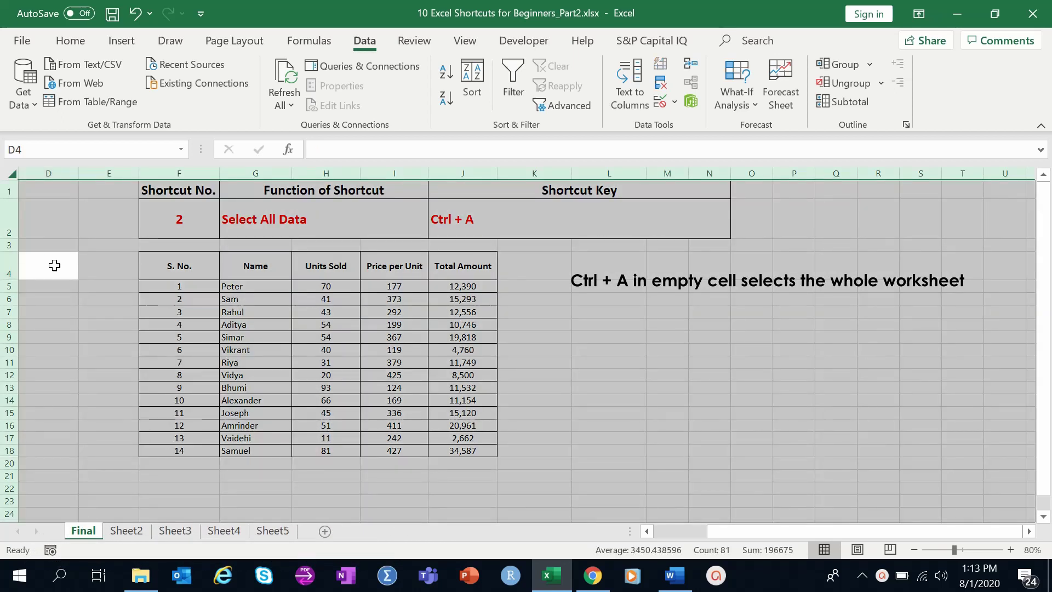
# Select only the sales table with Ctrl+A from a cell inside it.
pyautogui.click(167, 261)
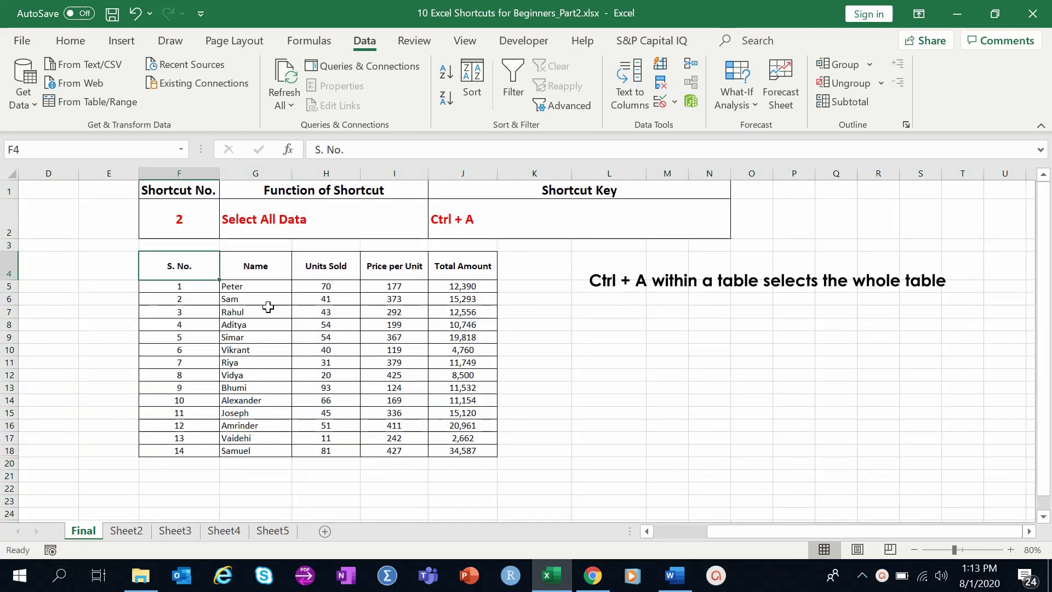
pyautogui.click(314, 359)
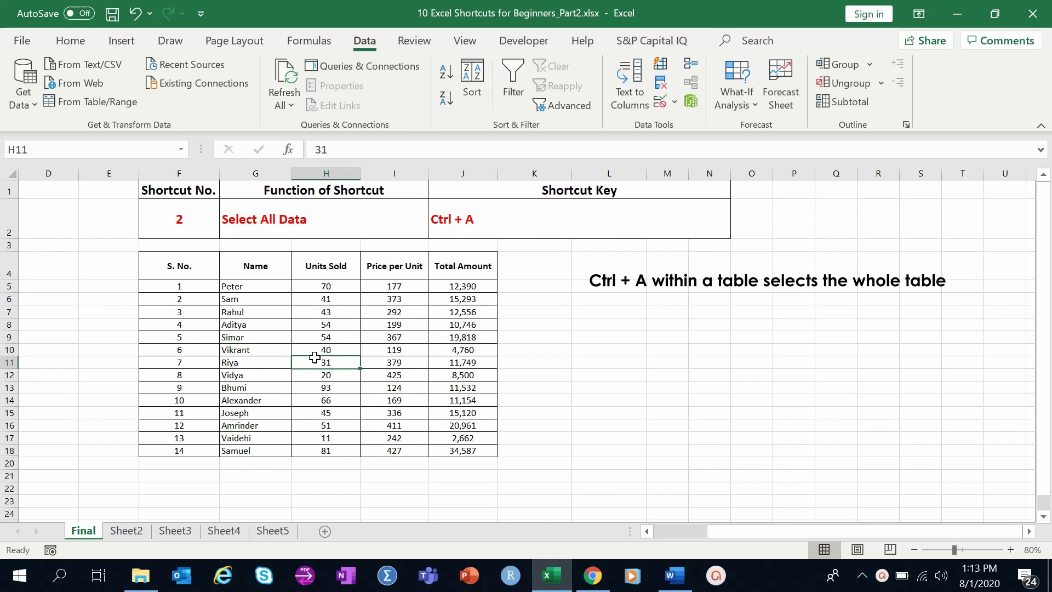
pyautogui.hotkey('ctrl', 'a')
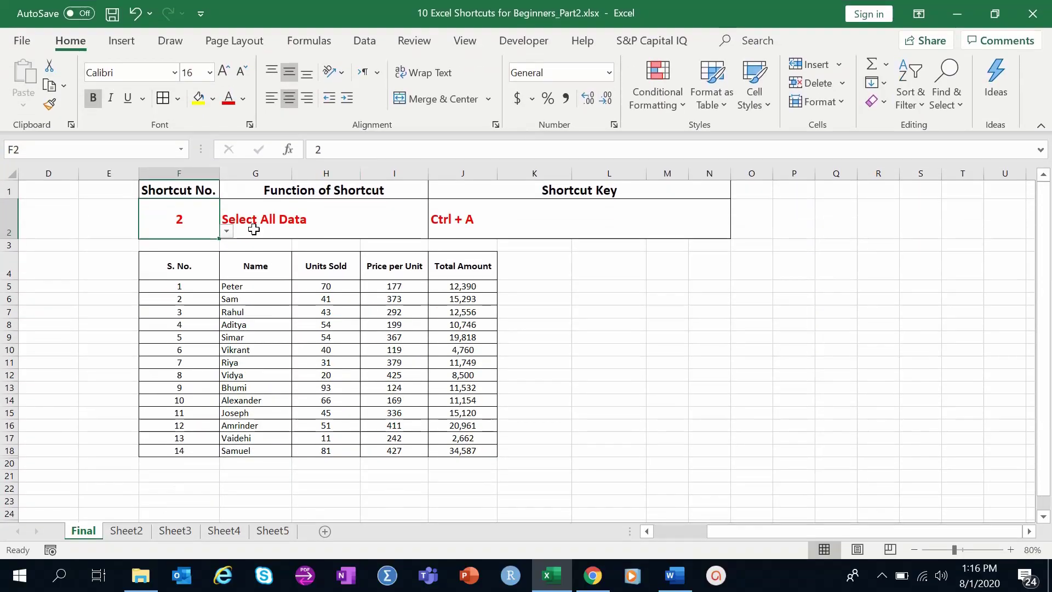
pyautogui.click(226, 231)
# Switch F2 to shortcut 3 and apply All Borders to F4:J18 from the Home Borders menu.
pyautogui.click(188, 254)
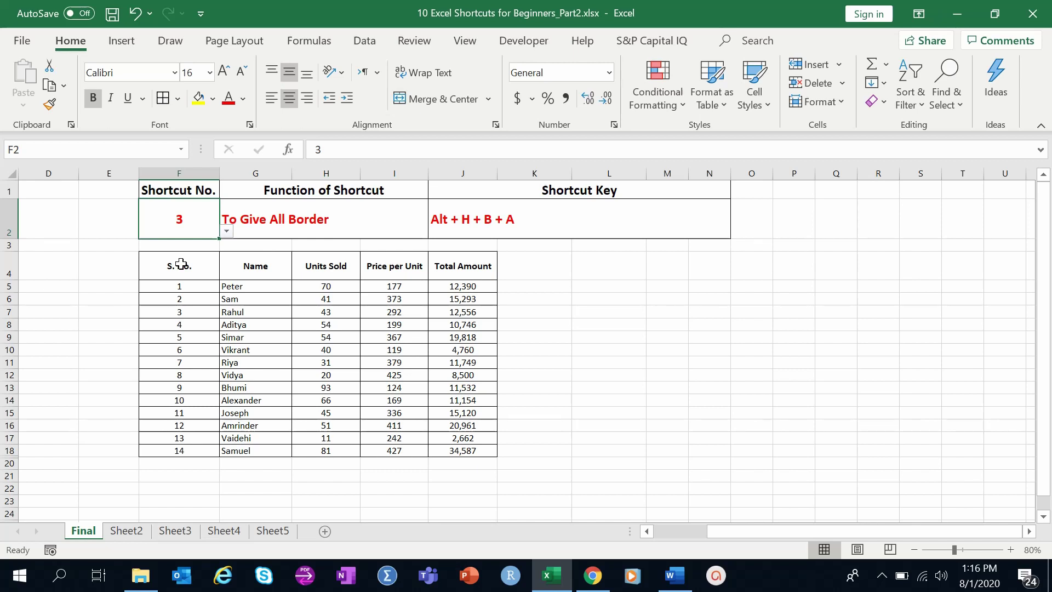
pyautogui.moveTo(181, 265); pyautogui.dragTo(481, 448)
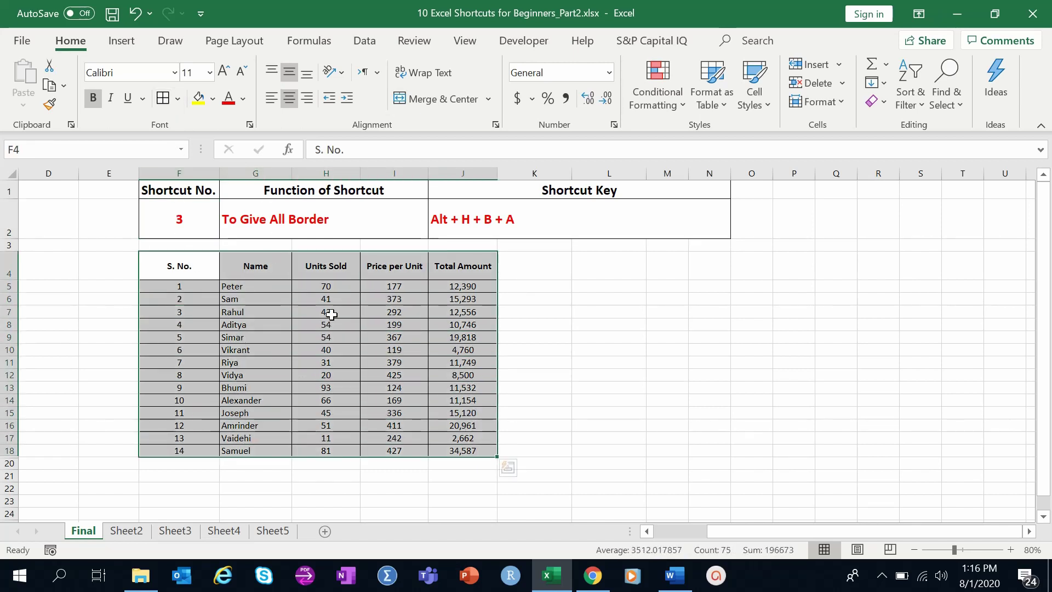
pyautogui.click(179, 98)
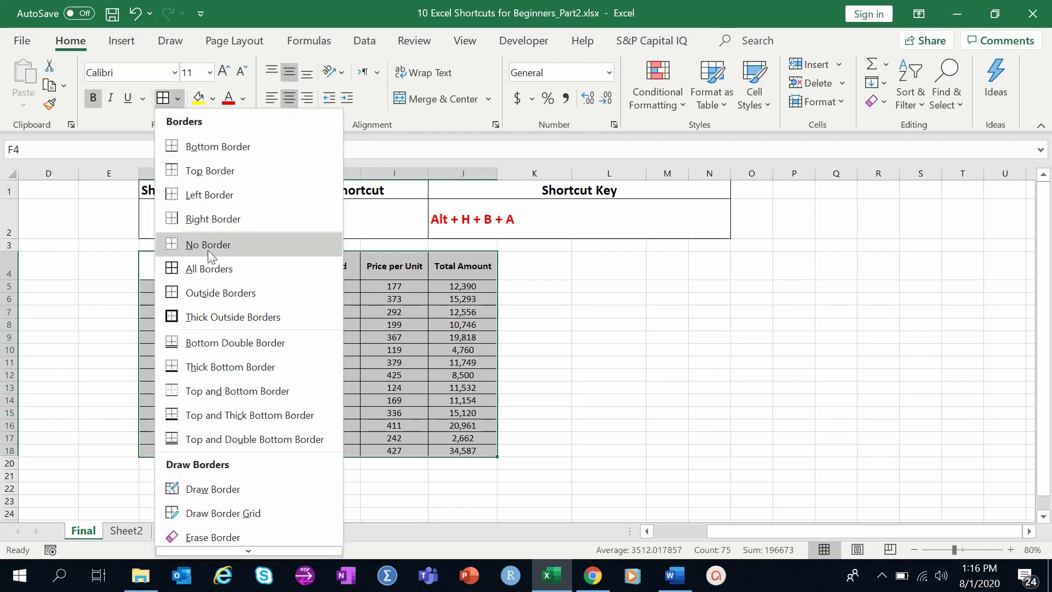
pyautogui.click(205, 268)
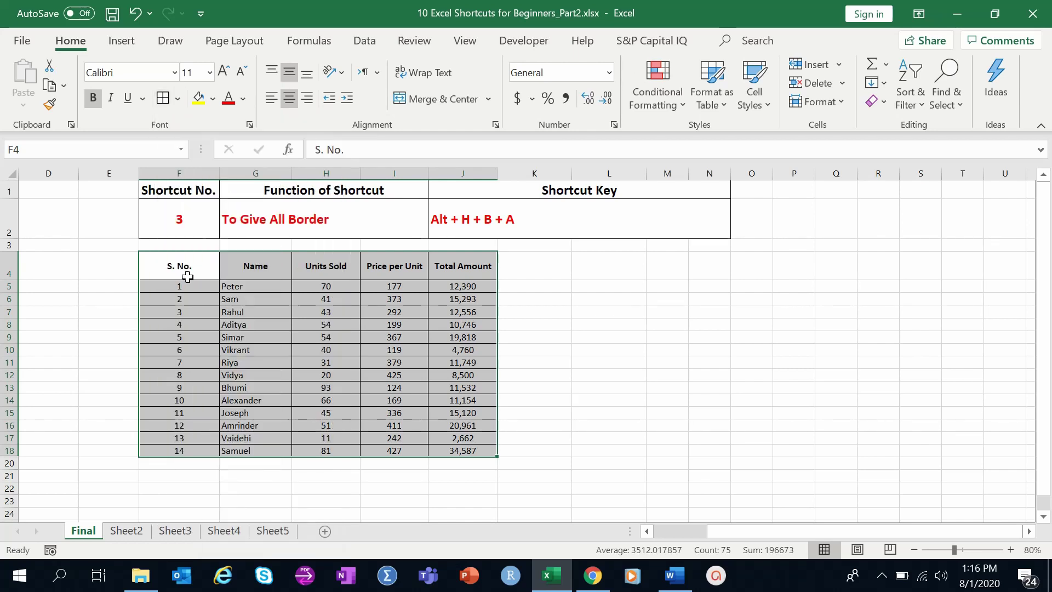
# Reselect F4:J18 and apply All Borders again with Alt+H+B+A.
pyautogui.moveTo(180, 268); pyautogui.dragTo(465, 459)
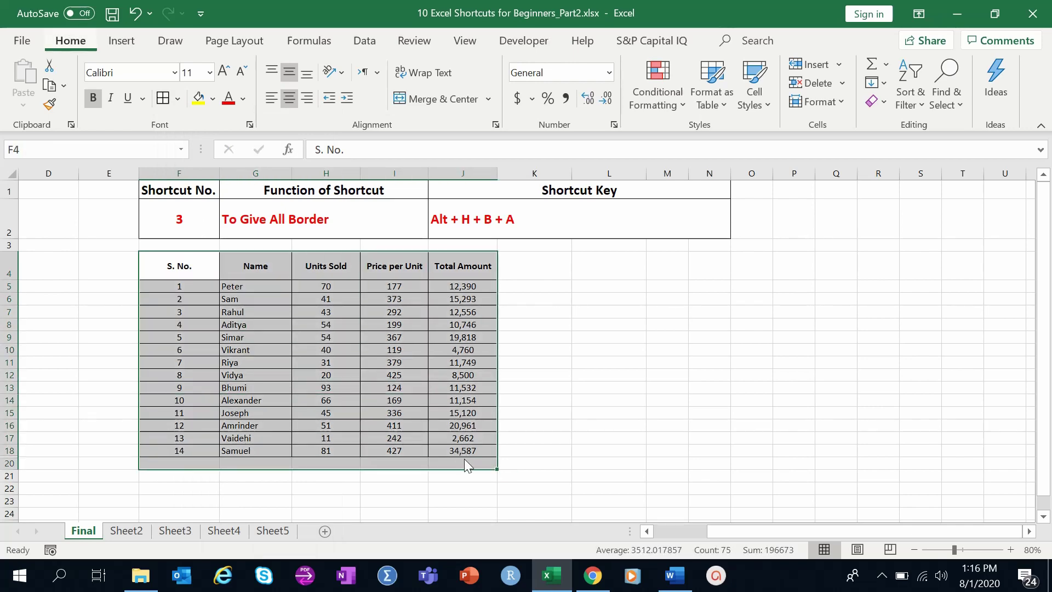
pyautogui.moveTo(198, 265); pyautogui.dragTo(459, 456)
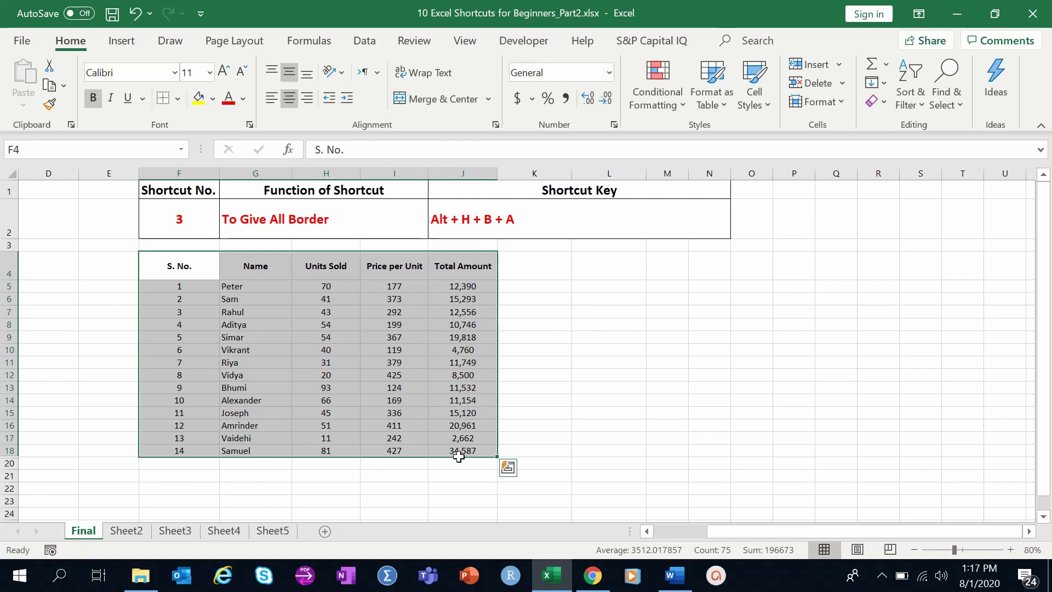
pyautogui.press('alt')
pyautogui.press('h')
pyautogui.press('b')
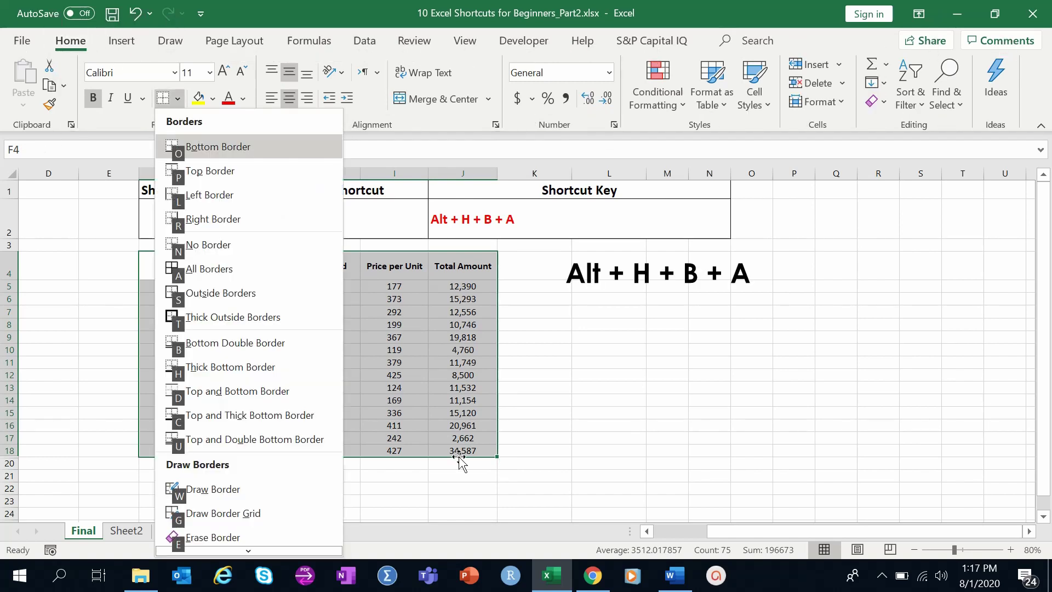
pyautogui.press('a')
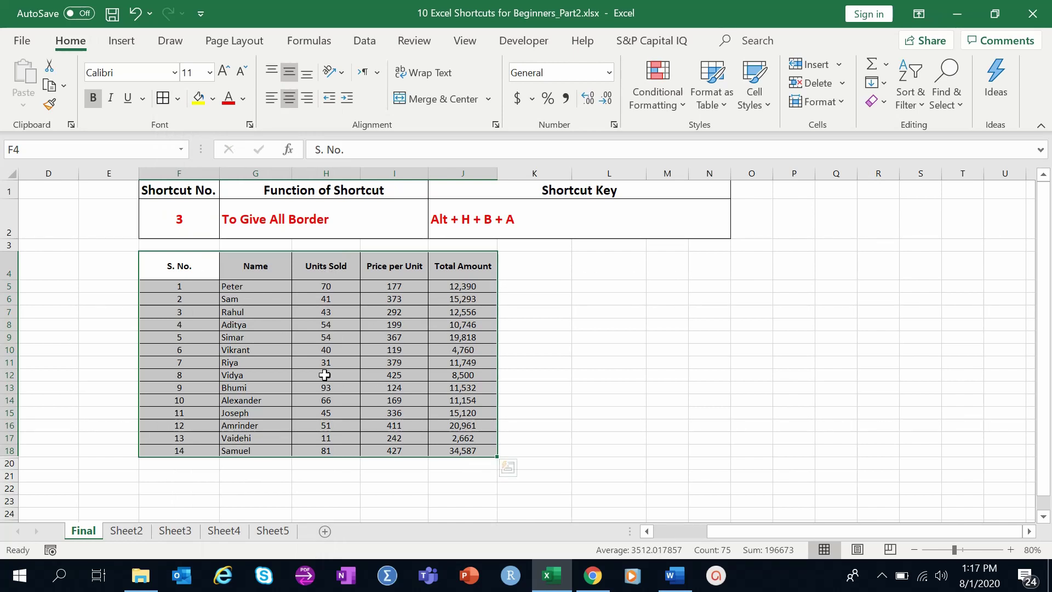
# Remove all borders from the sales table with Alt+H+B+N (No Border).
pyautogui.press('alt')
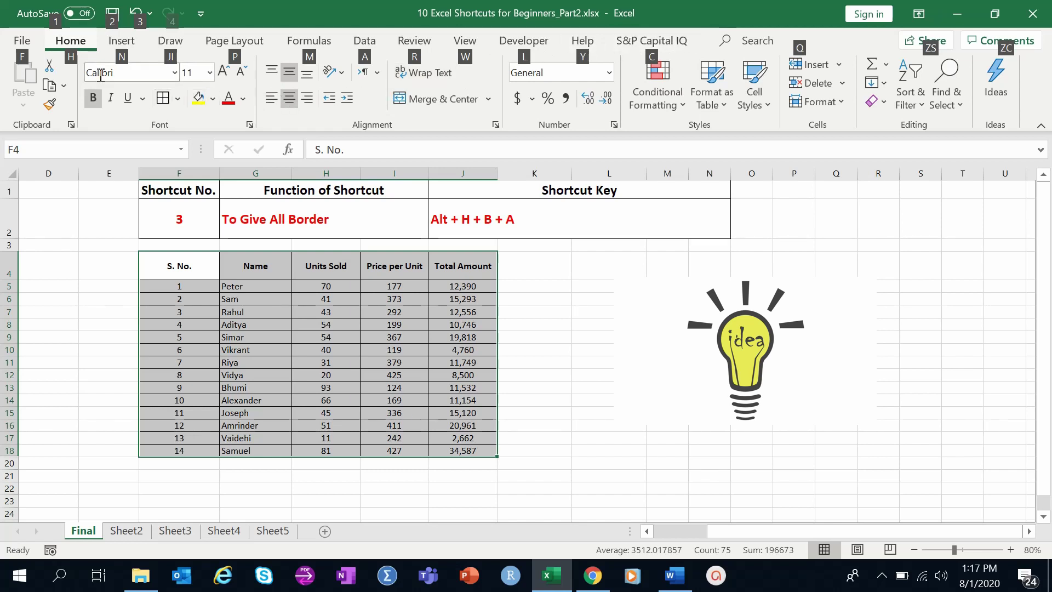
pyautogui.press('h')
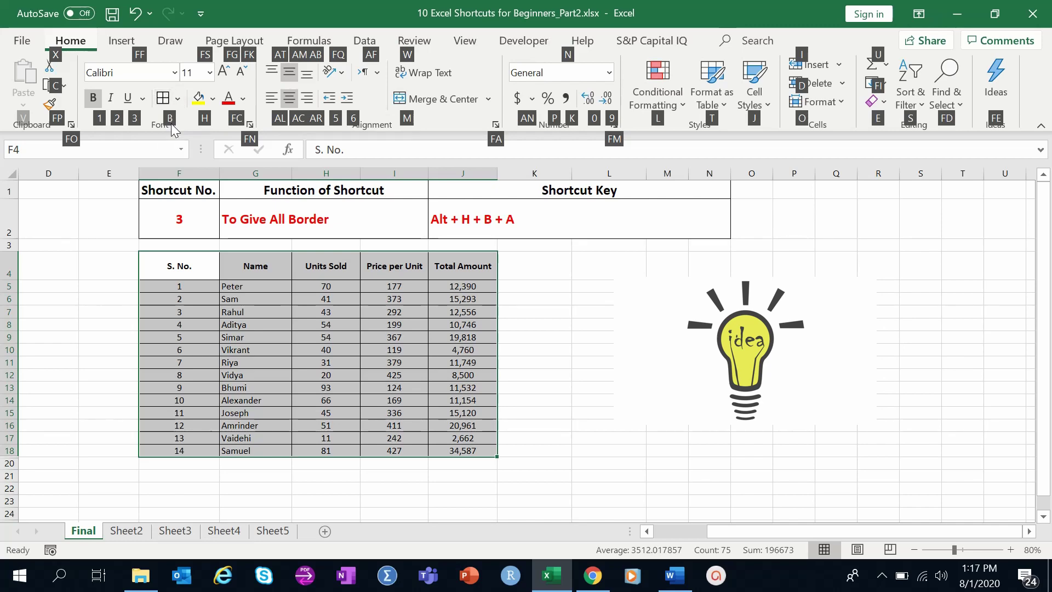
pyautogui.press('b')
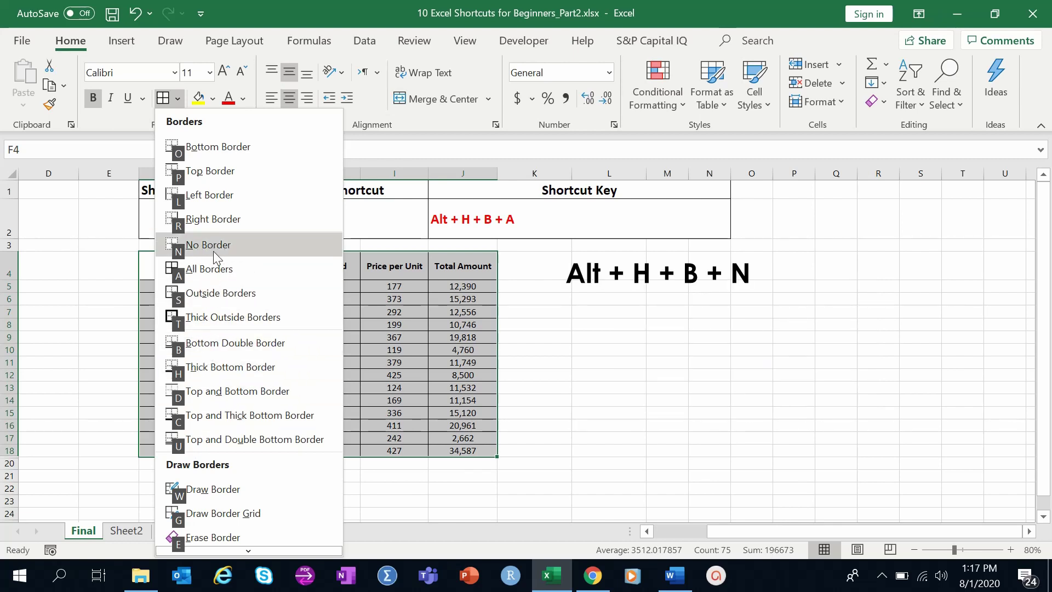
pyautogui.press('n')
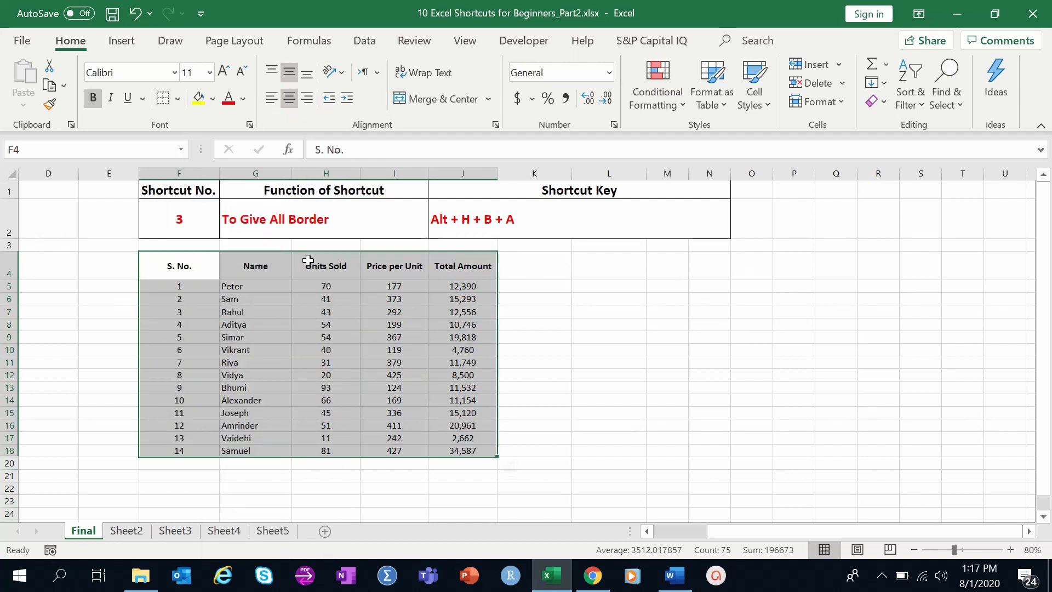
# Reapply All Borders to the table with Alt+H+B+A.
pyautogui.hotkey('alt', 'h')
pyautogui.press('b')
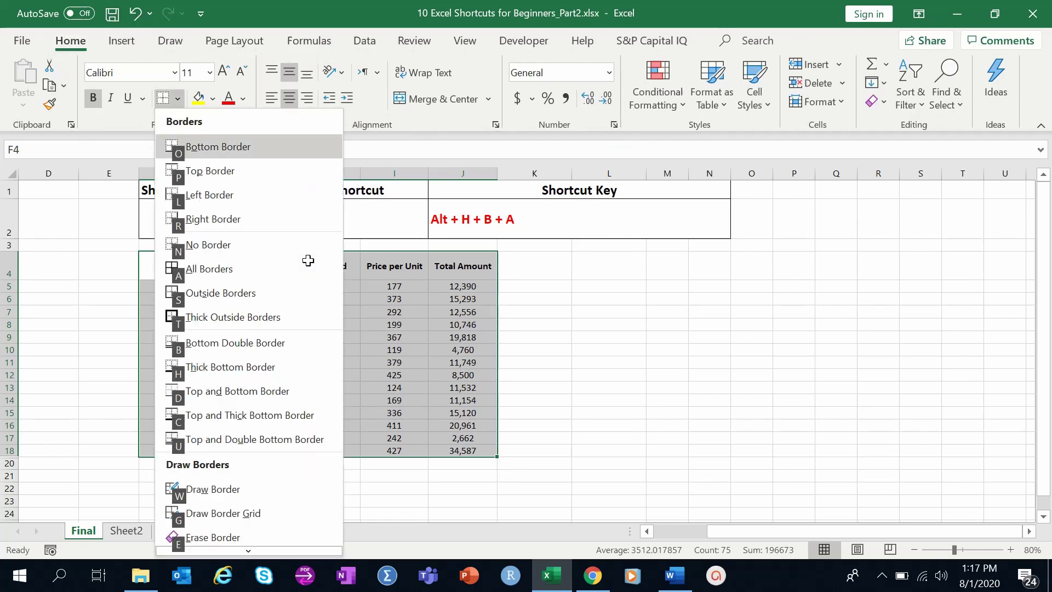
pyautogui.press('a')
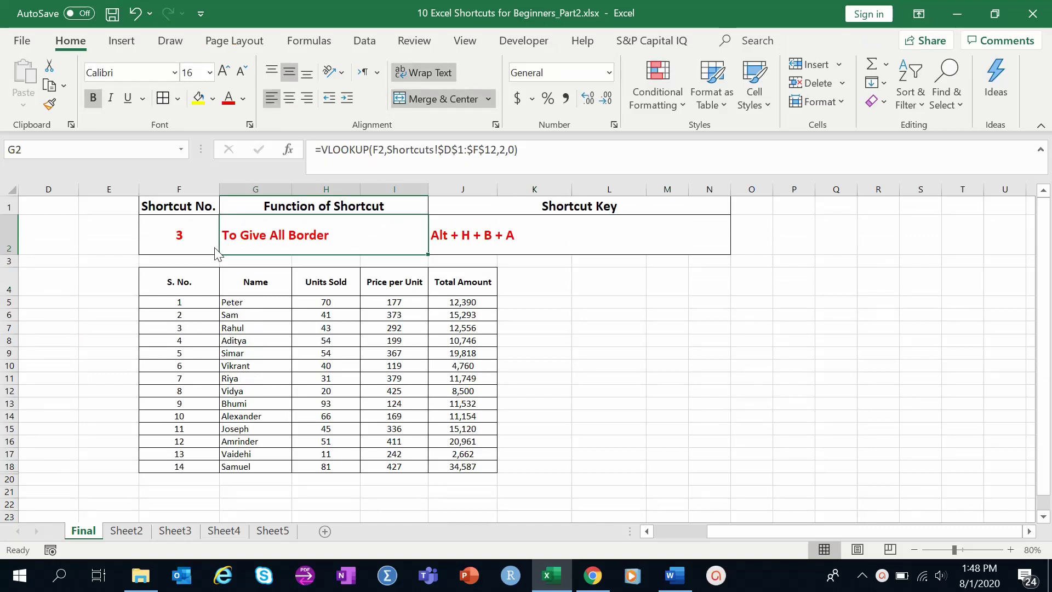
# Choose shortcut number 4 in the F2 dropdown.
pyautogui.click(215, 253)
pyautogui.click(226, 247)
pyautogui.click(203, 287)
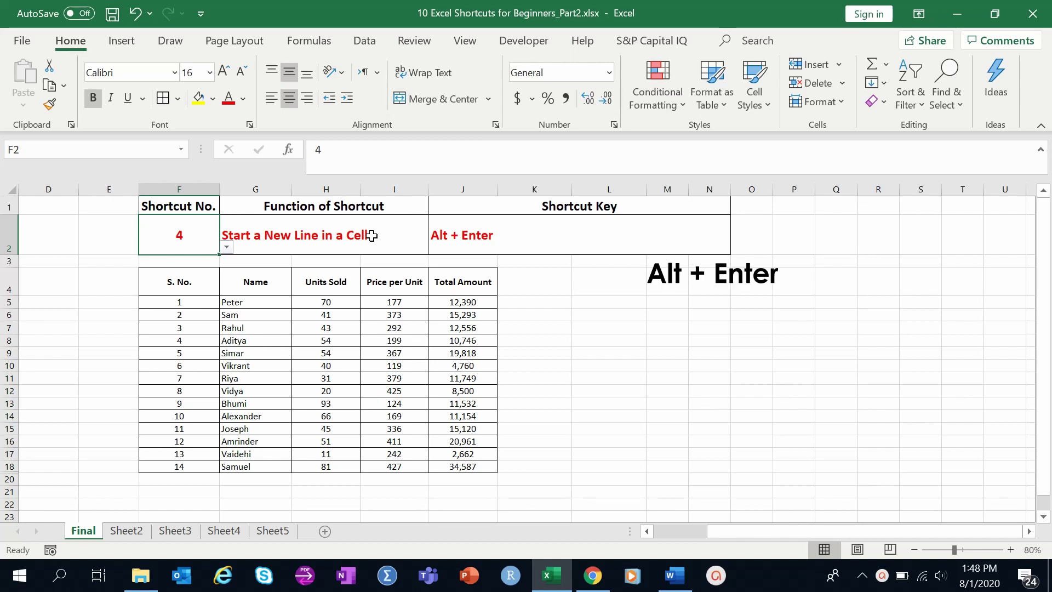
pyautogui.click(496, 232)
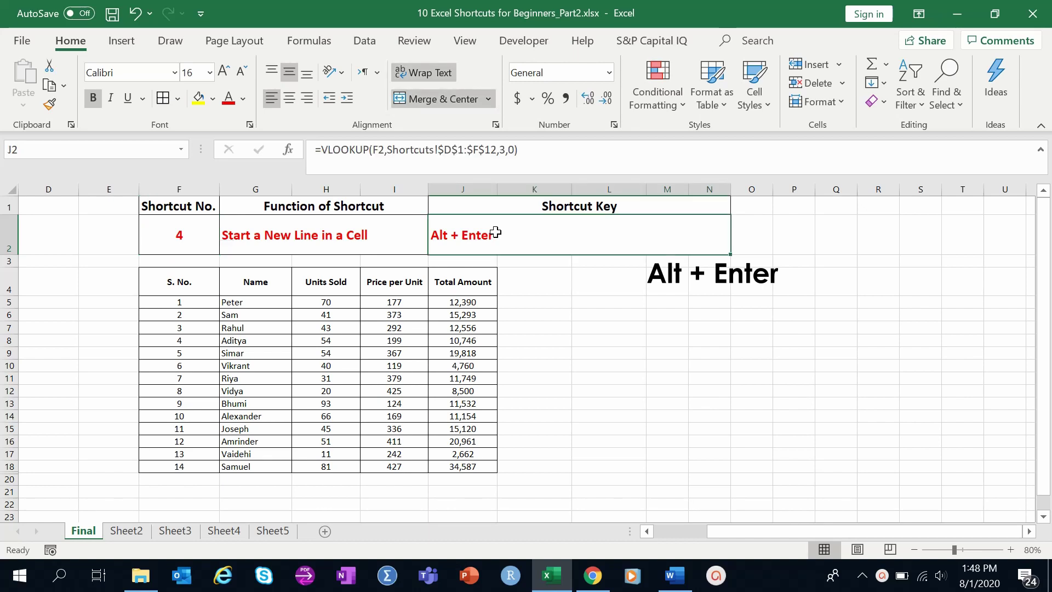
# Enter '1. Step1' and '2. Step2' on two lines in K4 using Alt+Enter.
pyautogui.click(527, 283)
pyautogui.write('1')
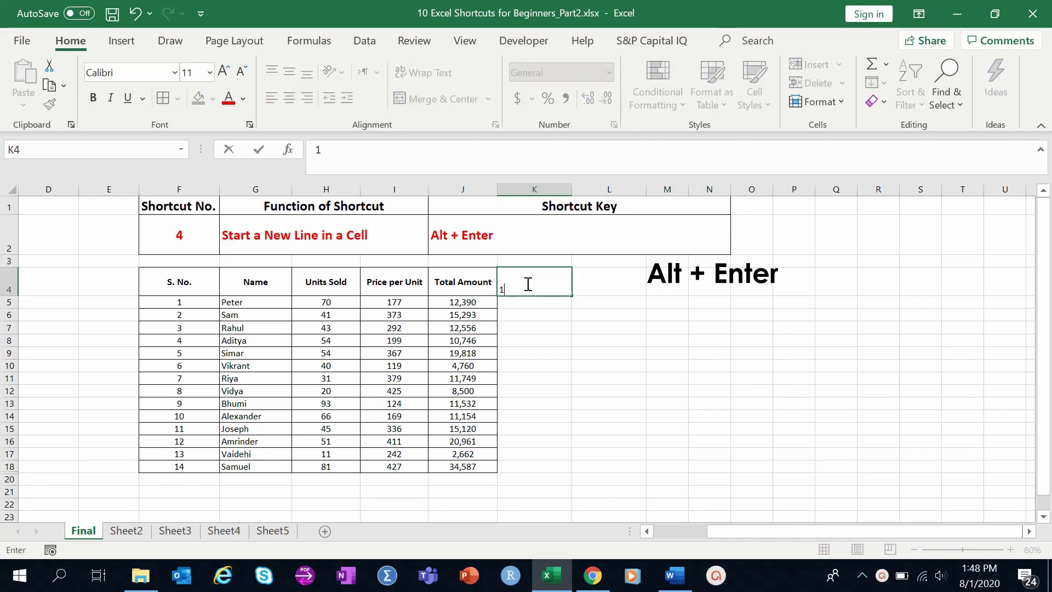
pyautogui.write('. Step1')
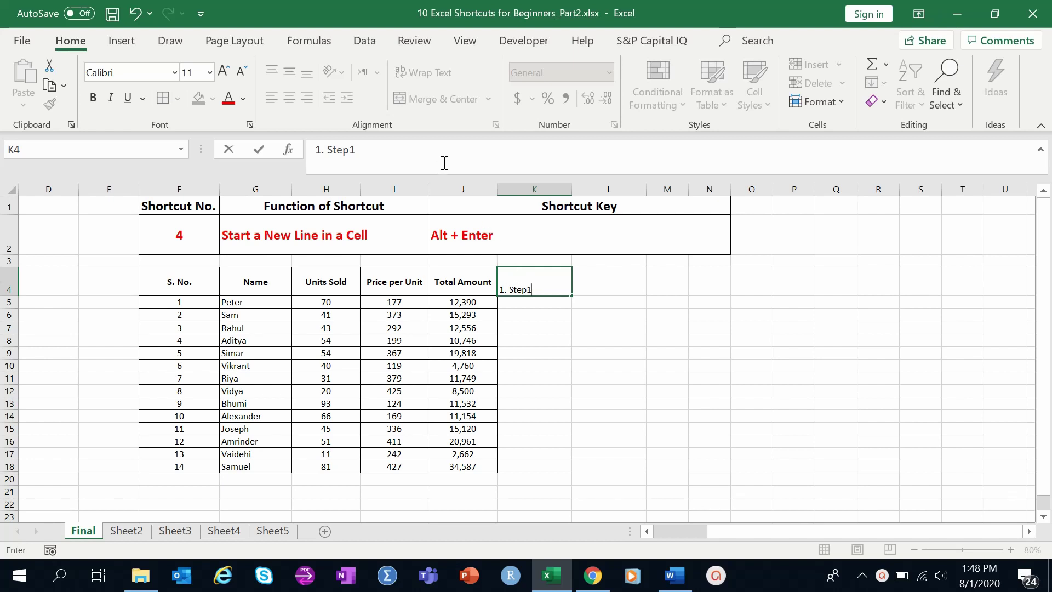
pyautogui.hotkey('alt', 'Return')
pyautogui.write('2. Step3')
pyautogui.press('BackSpace')
pyautogui.write('2')
pyautogui.press('Return')
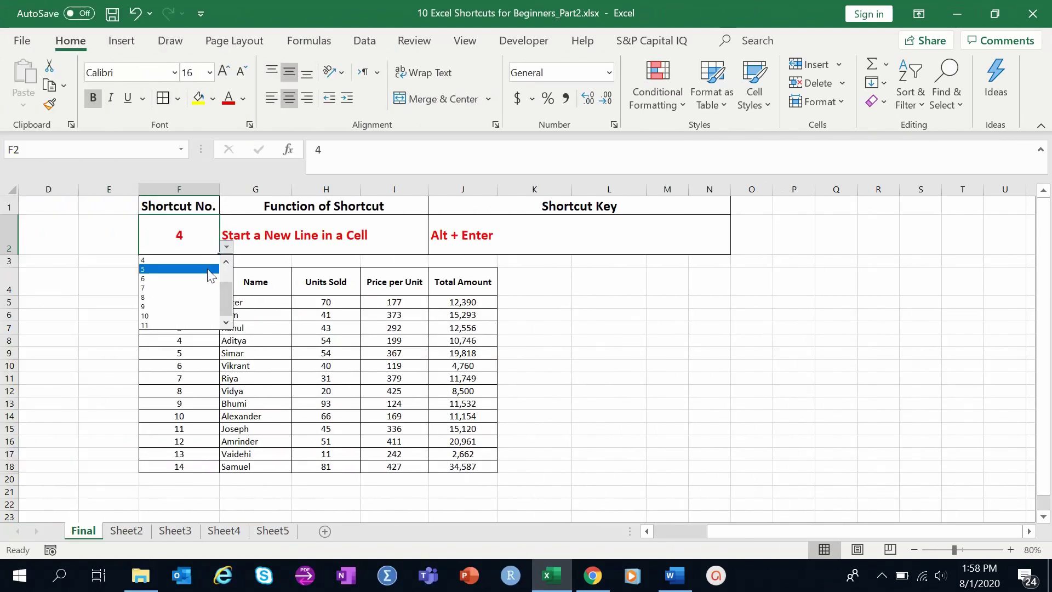
pyautogui.press('Escape')
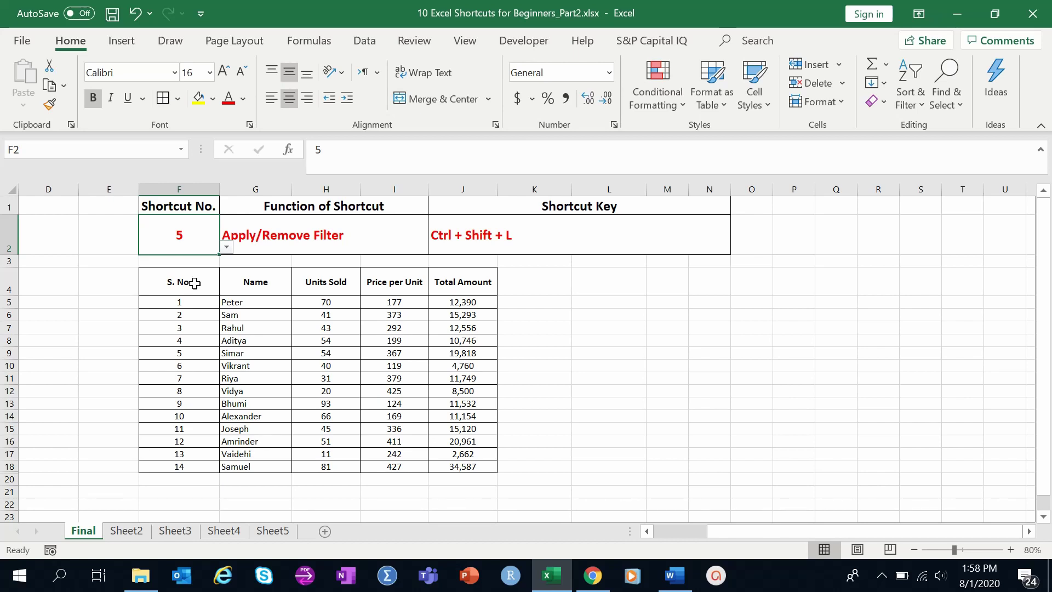
# Select the whole sales table with Ctrl+A and toggle header filter arrows with Ctrl+Shift+L.
pyautogui.moveTo(195, 282); pyautogui.dragTo(391, 339)
pyautogui.click(330, 344)
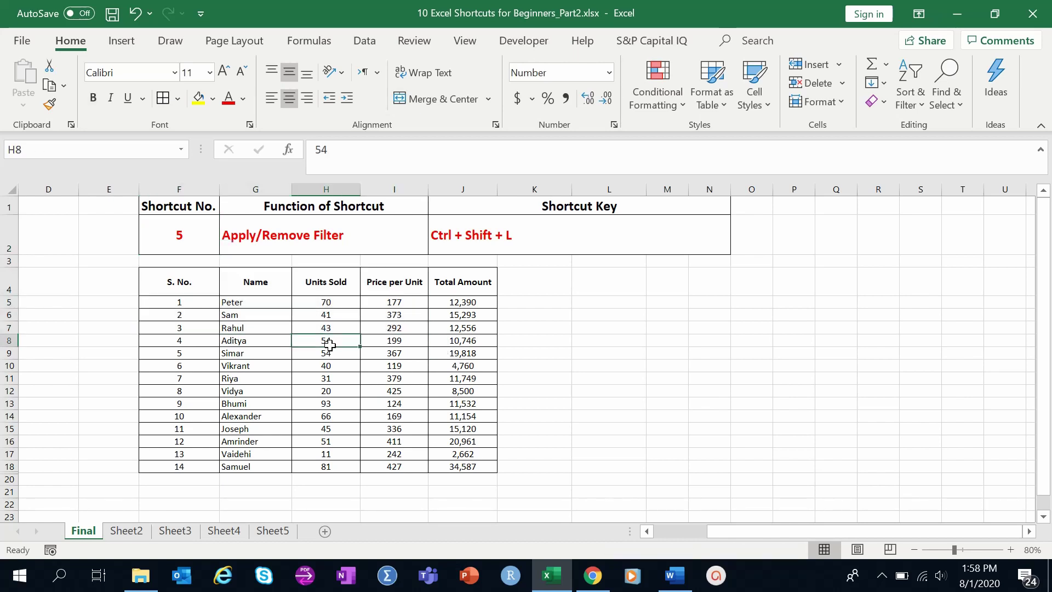
pyautogui.hotkey('ctrl', 'a')
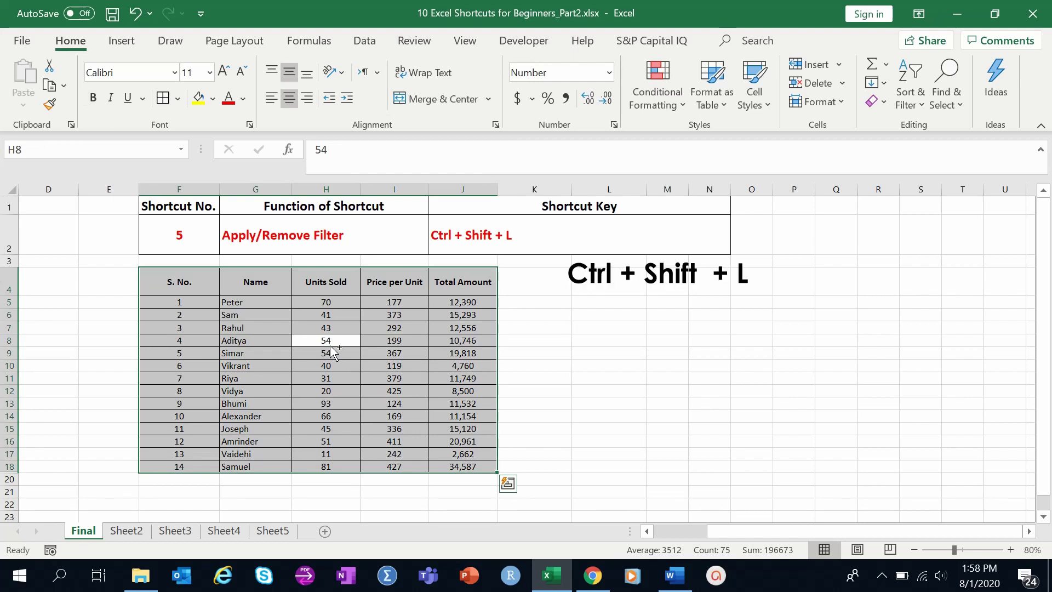
pyautogui.hotkey('ctrl', 'shift', 'l')
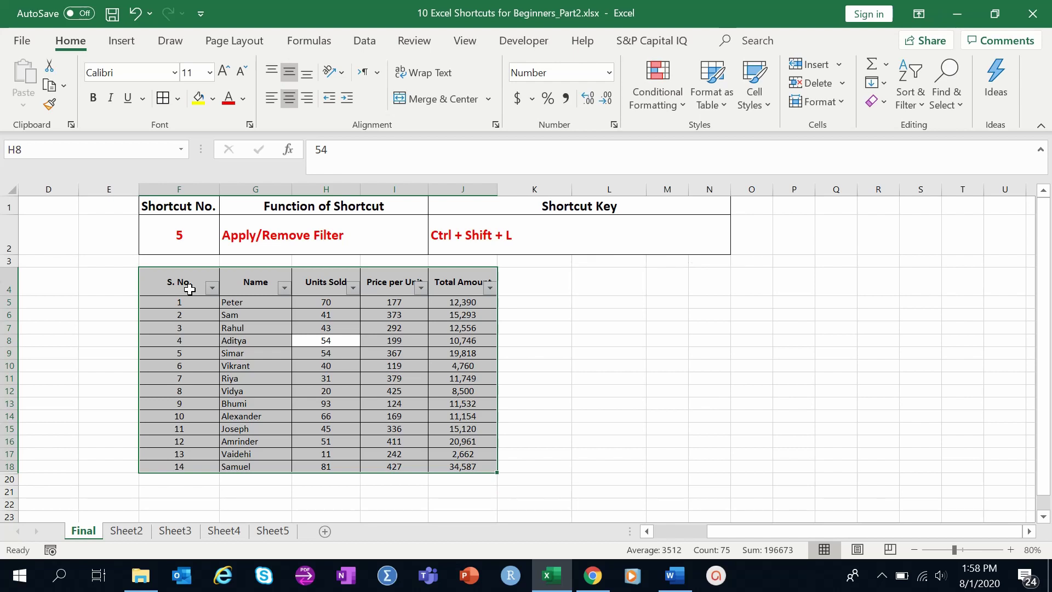
pyautogui.click(194, 322)
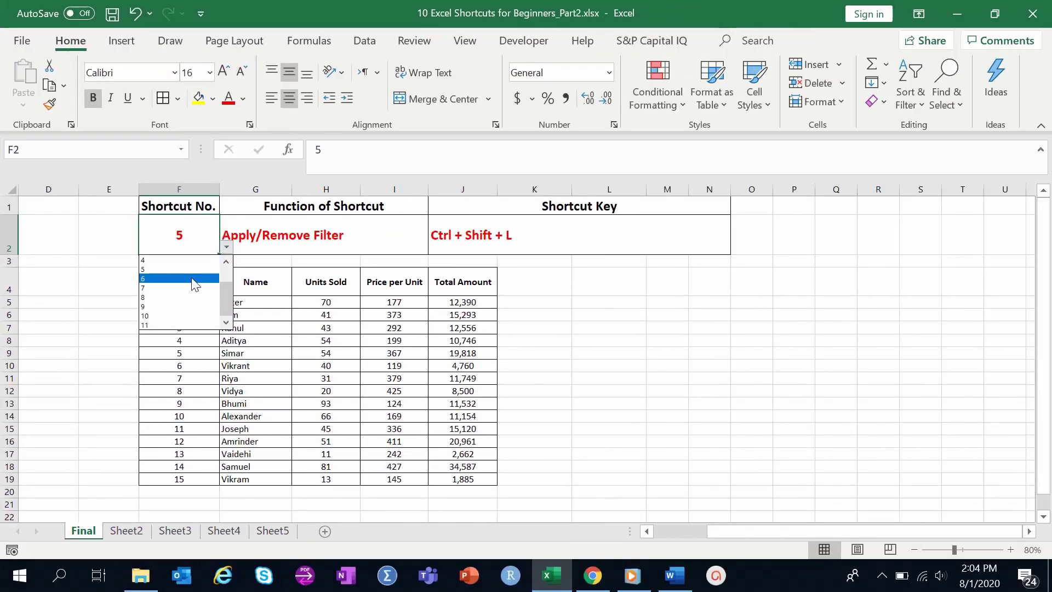
# Choose shortcut 6 in F2, then turn on filters from the S. No. header with Ctrl+Shift+L.
pyautogui.click(194, 279)
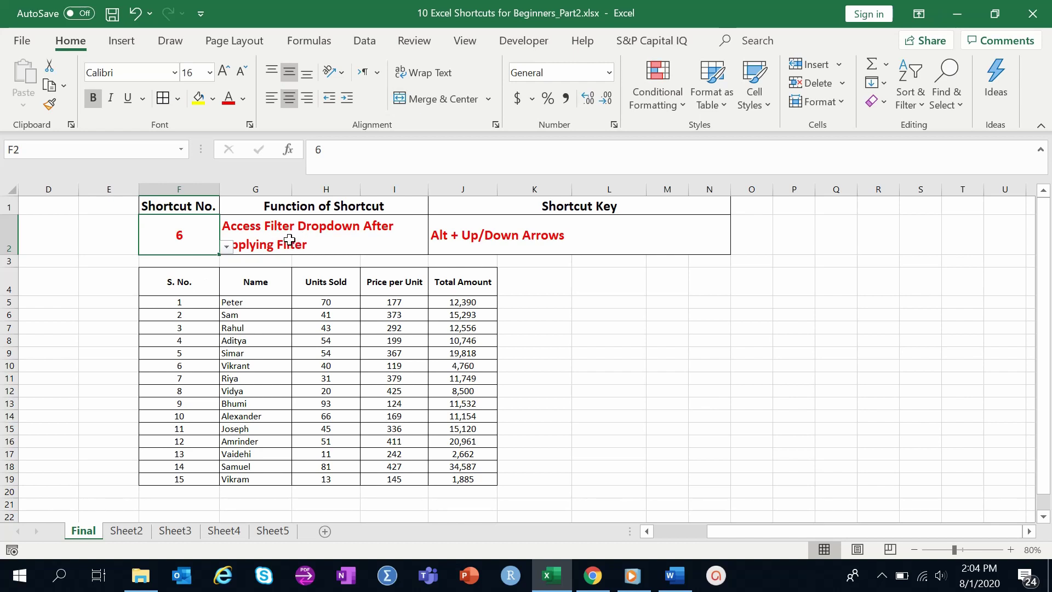
pyautogui.click(185, 278)
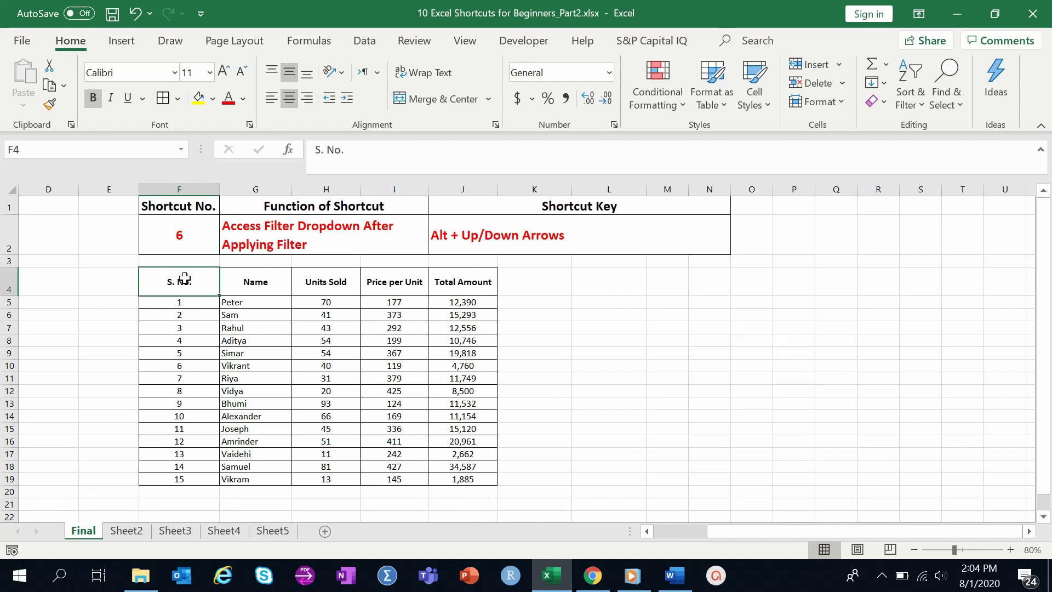
pyautogui.hotkey('ctrl', 'shift', 'l')
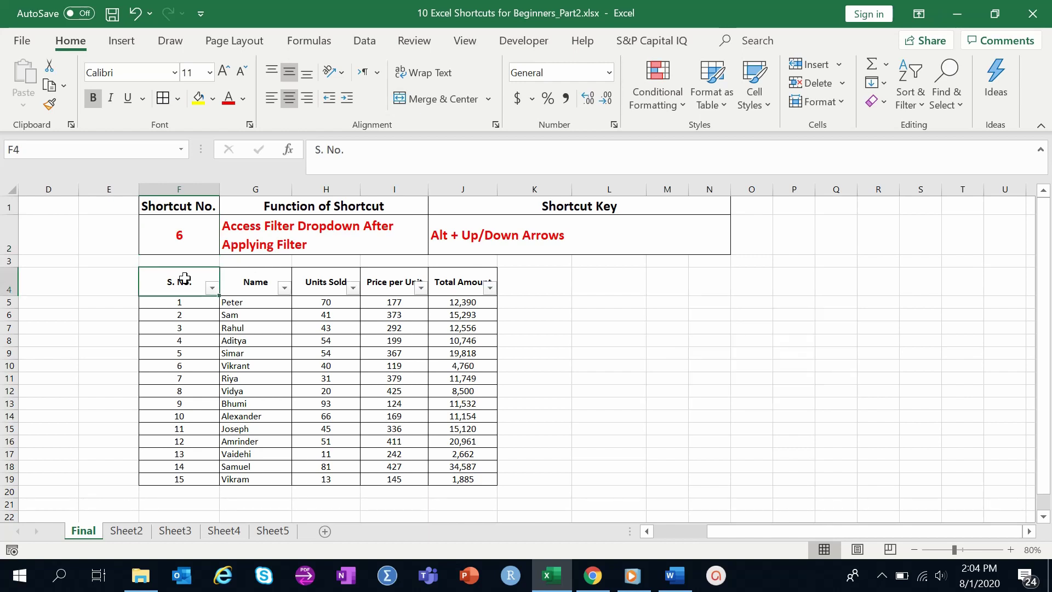
pyautogui.click(253, 286)
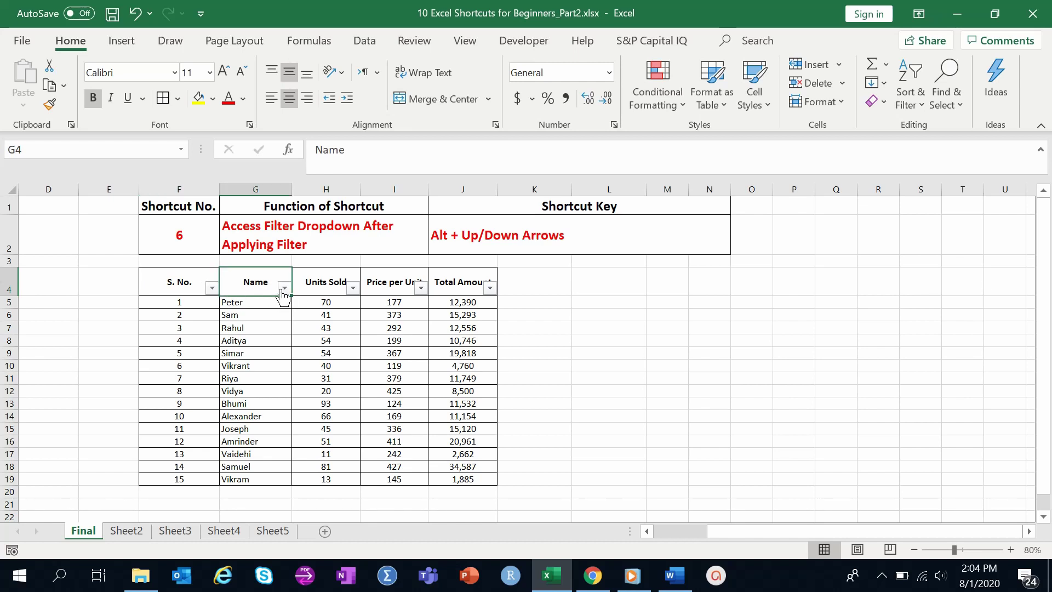
# Open and close the Name column's filter dropdown by mouse and with Alt+Down/Alt+Up.
pyautogui.click(284, 292)
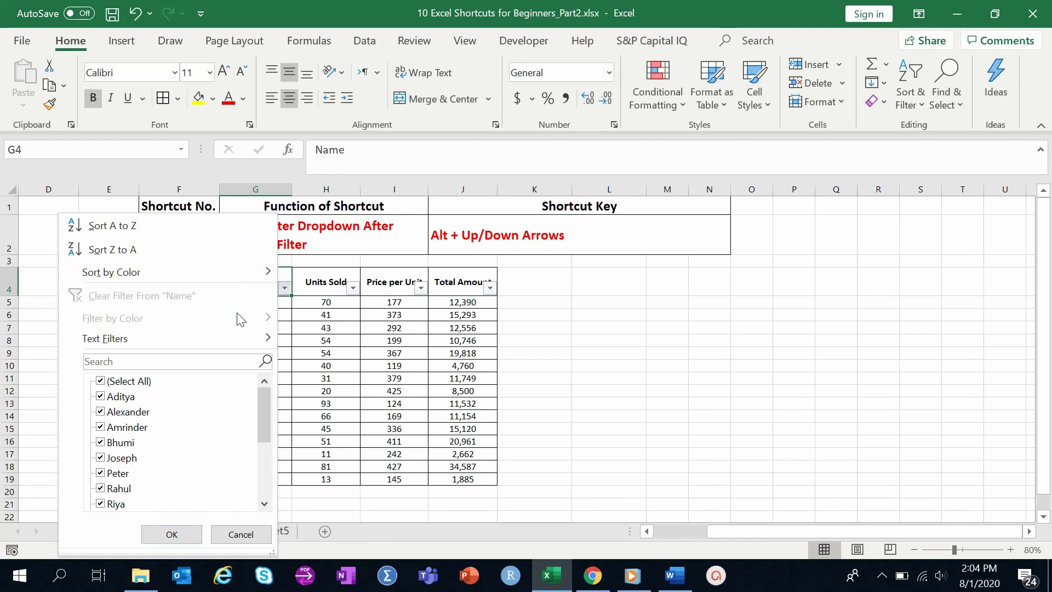
pyautogui.click(284, 291)
pyautogui.press('Right')
pyautogui.press('Left')
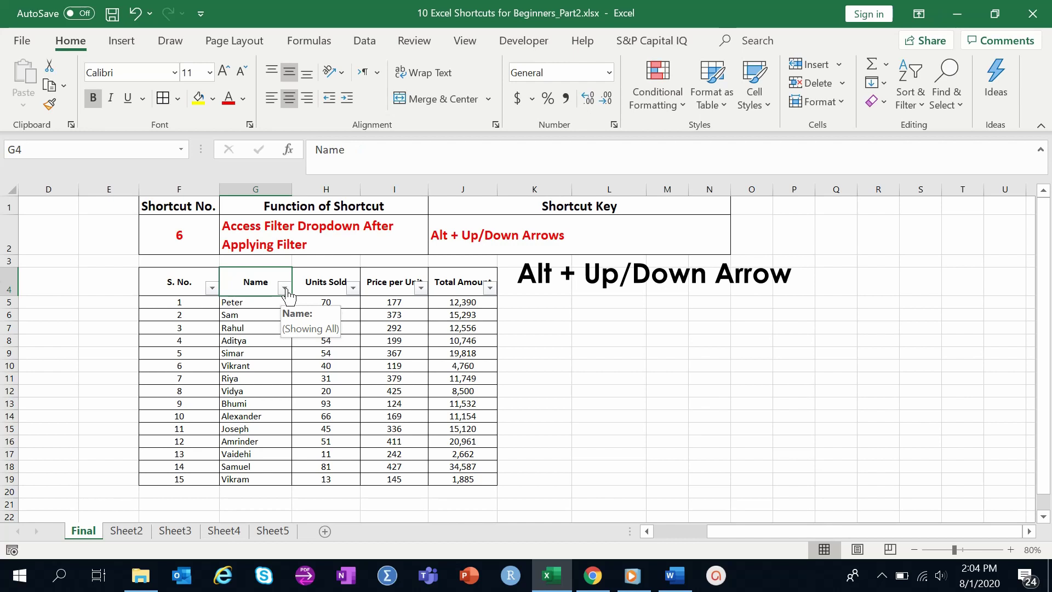
pyautogui.hotkey('alt', 'Down')
pyautogui.hotkey('alt', 'Up')
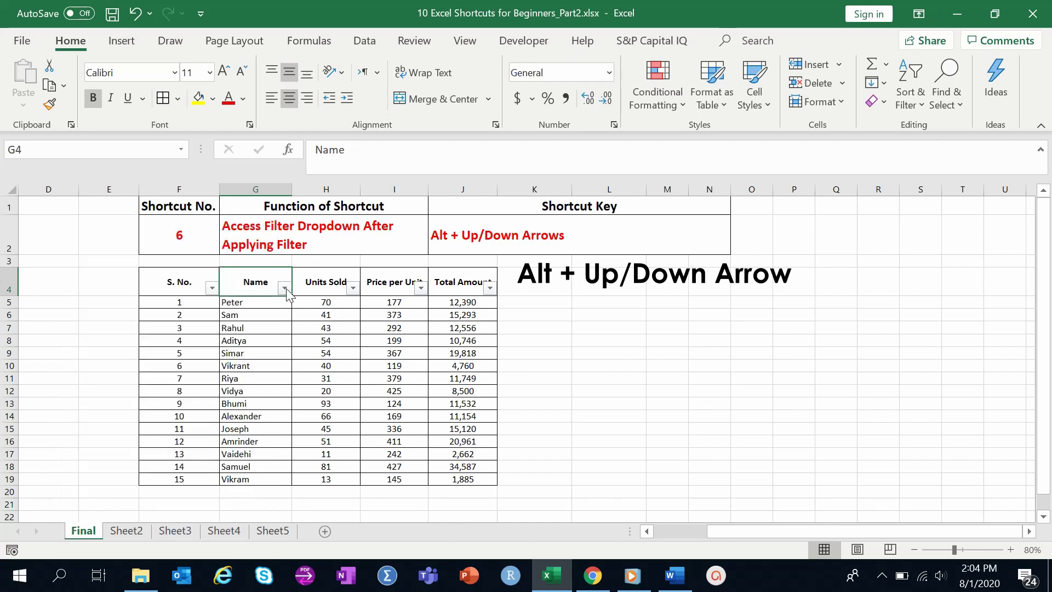
pyautogui.hotkey('alt', 'Down')
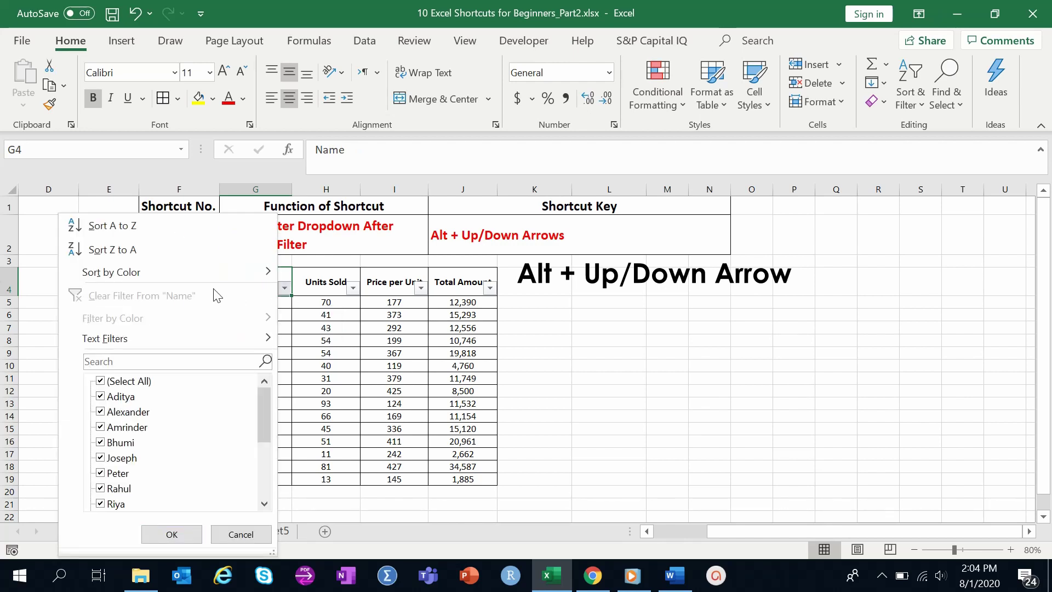
# Filter the Name column to show only Alexander, then choose shortcut 7 in F2.
pyautogui.press('Down')
pyautogui.press('Down')
pyautogui.press('Down')
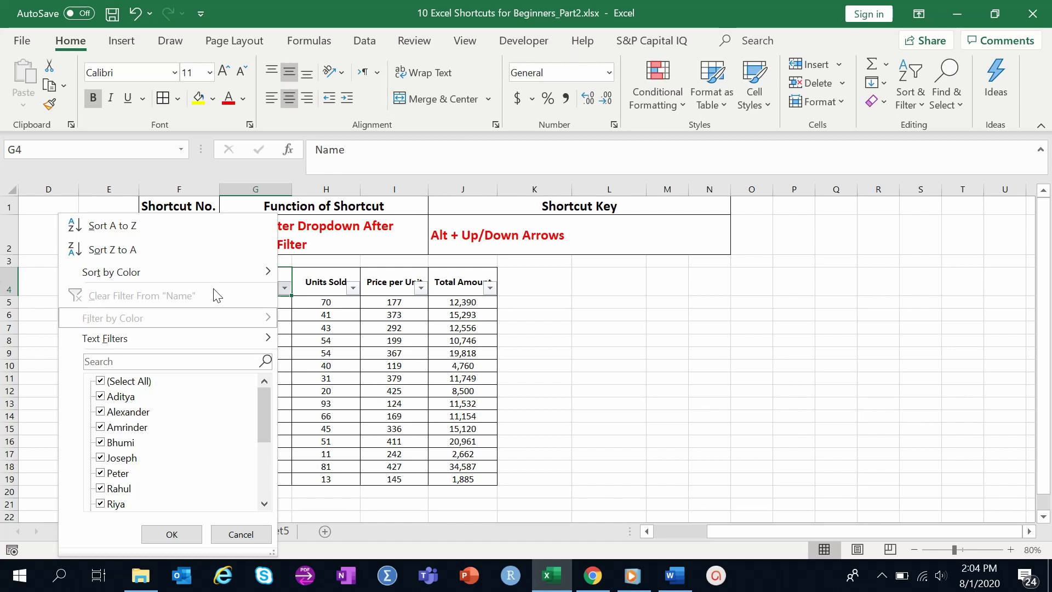
pyautogui.press('Down')
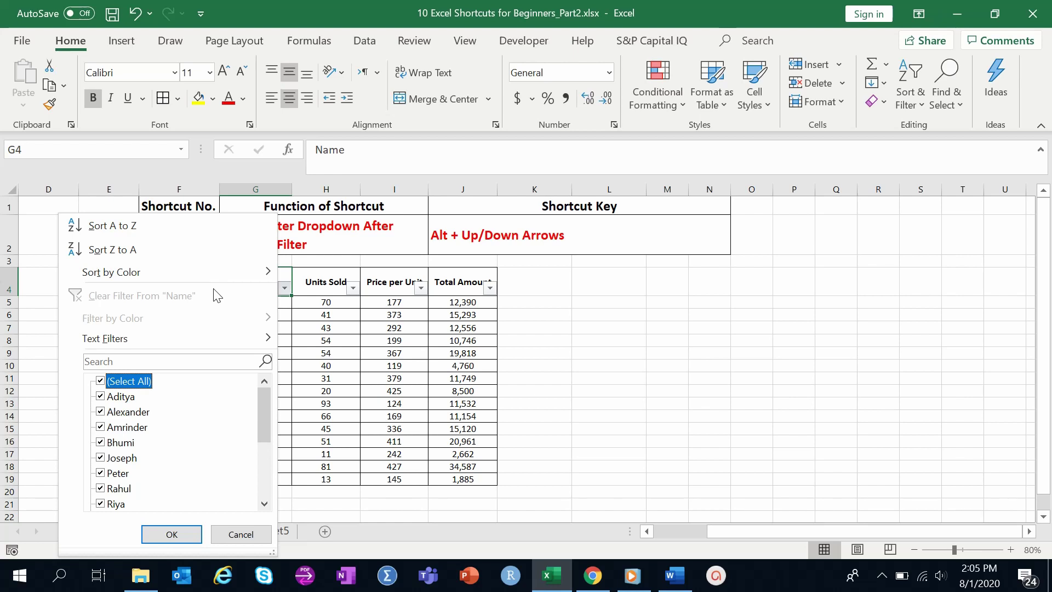
pyautogui.press('space')
pyautogui.press('Down')
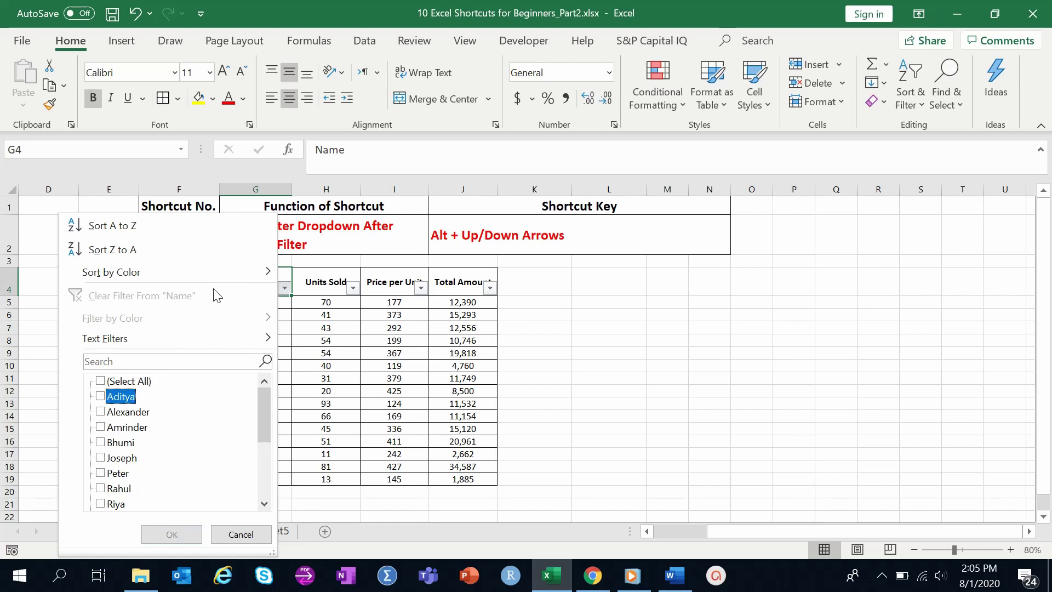
pyautogui.press('Down')
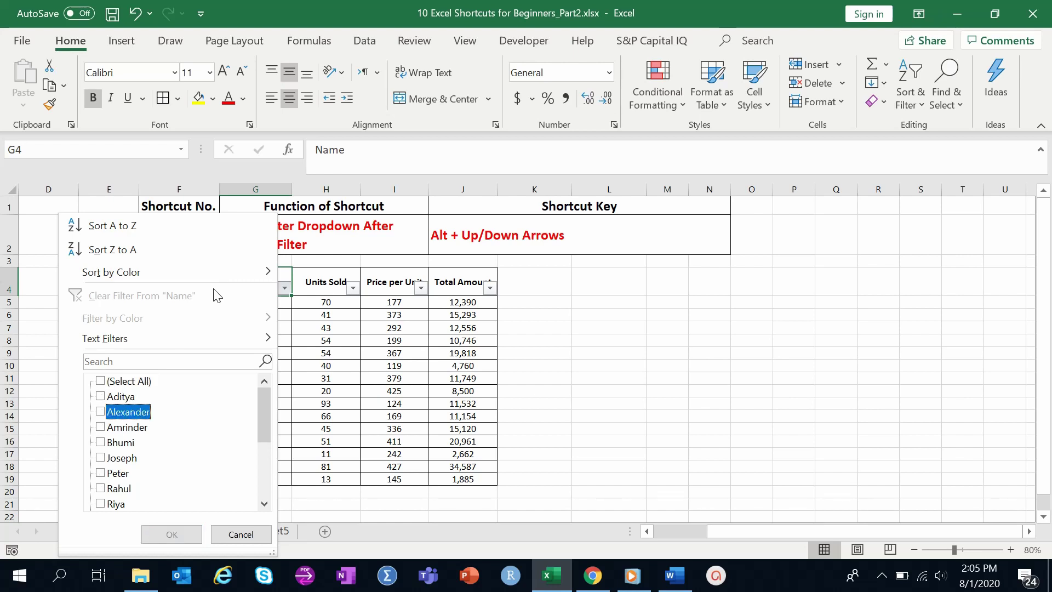
pyautogui.press('space')
pyautogui.press('Return')
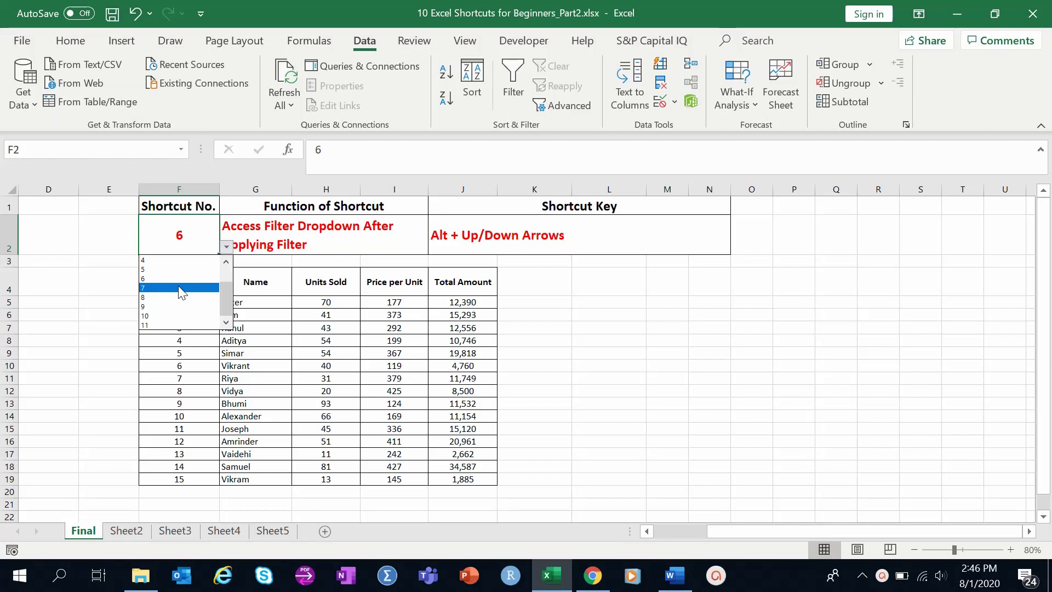
pyautogui.click(180, 288)
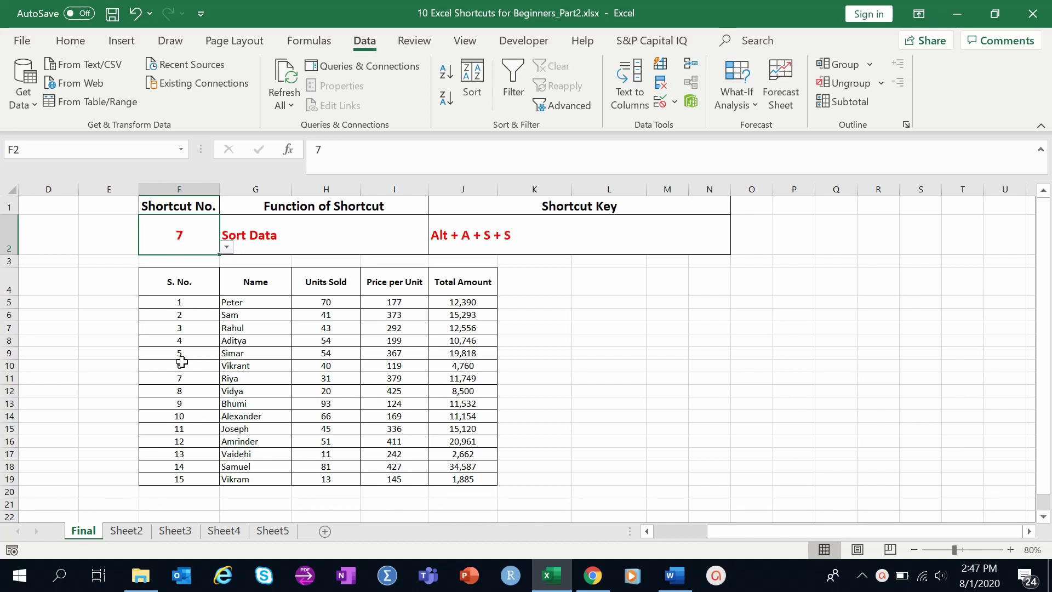
pyautogui.click(176, 278)
pyautogui.moveTo(176, 277); pyautogui.dragTo(481, 480)
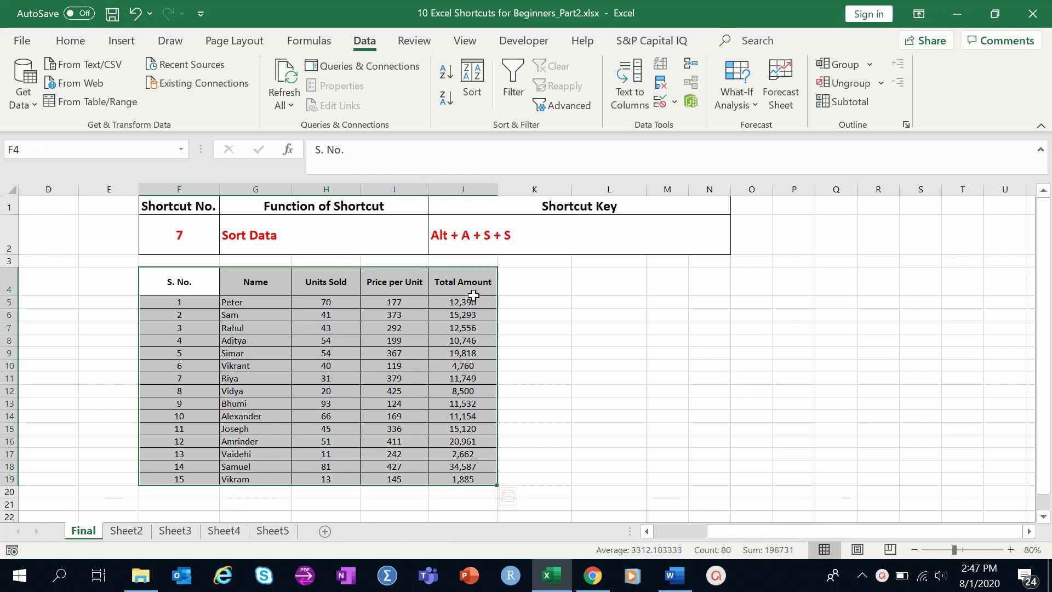
pyautogui.click(473, 289)
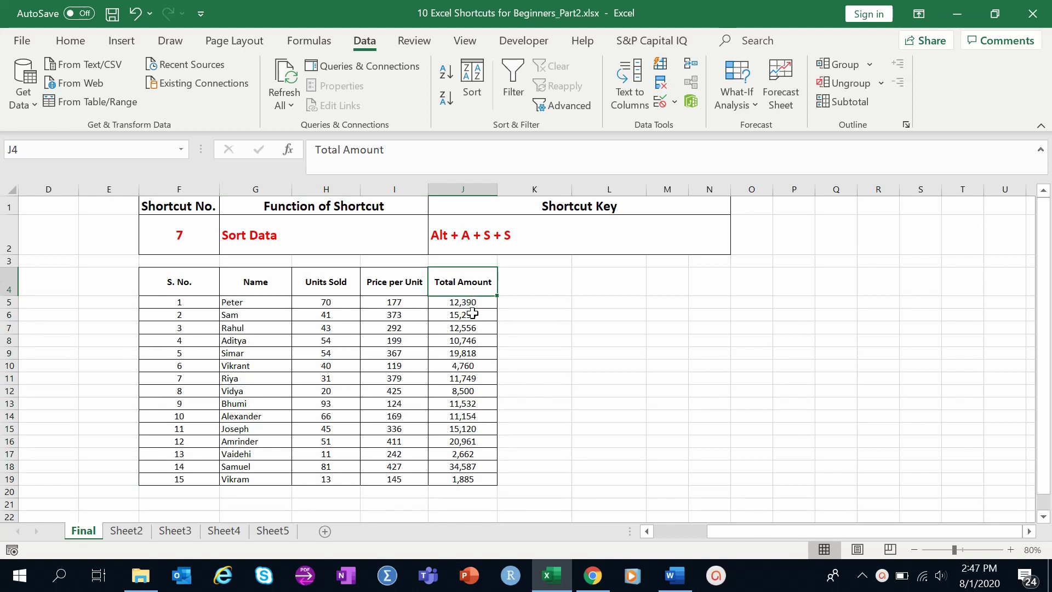
pyautogui.click(469, 379)
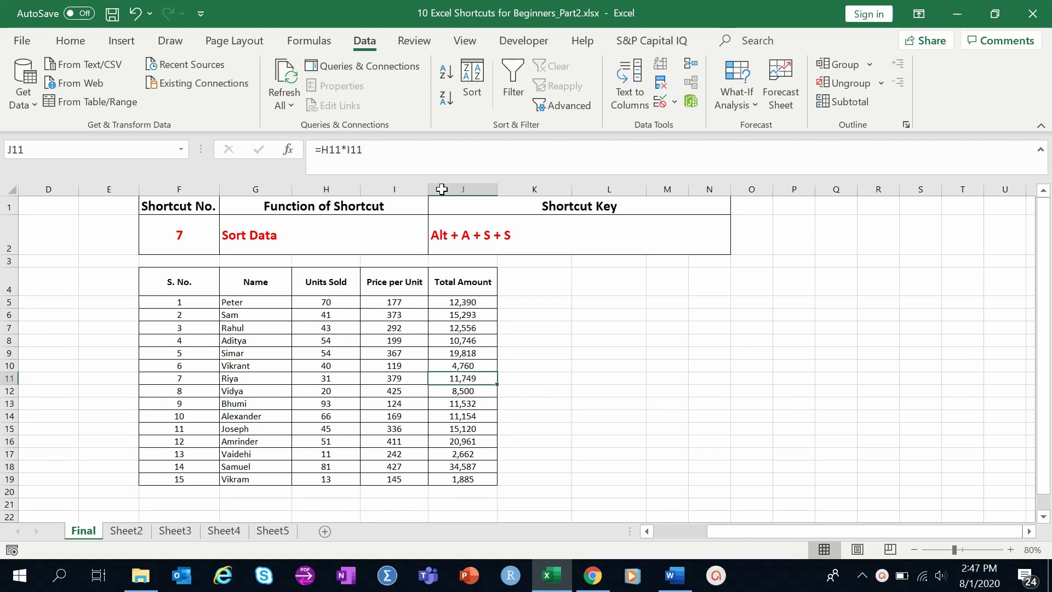
pyautogui.click(446, 99)
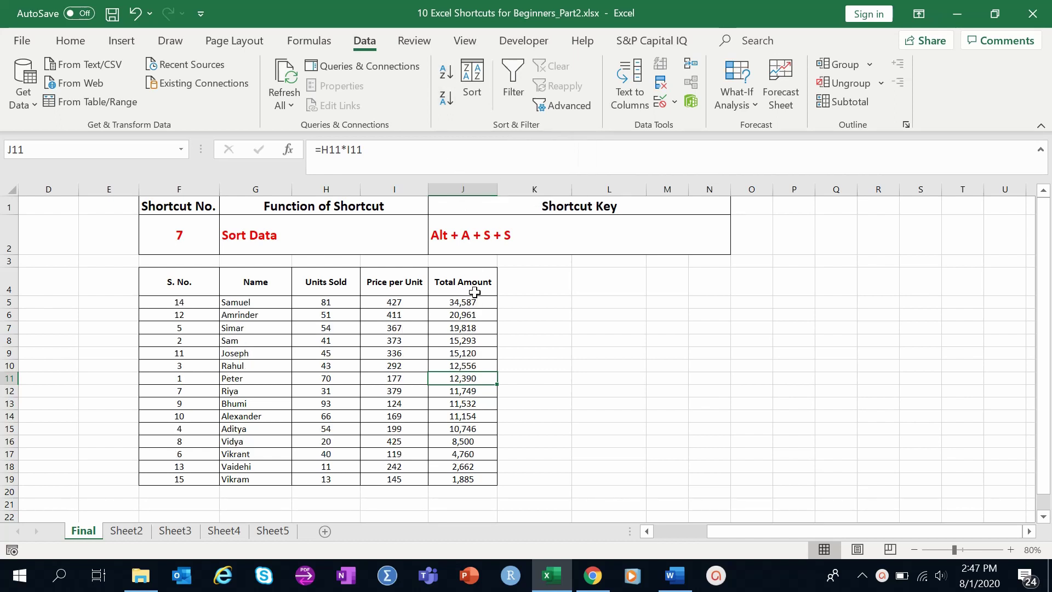
pyautogui.hotkey('ctrl', 'z')
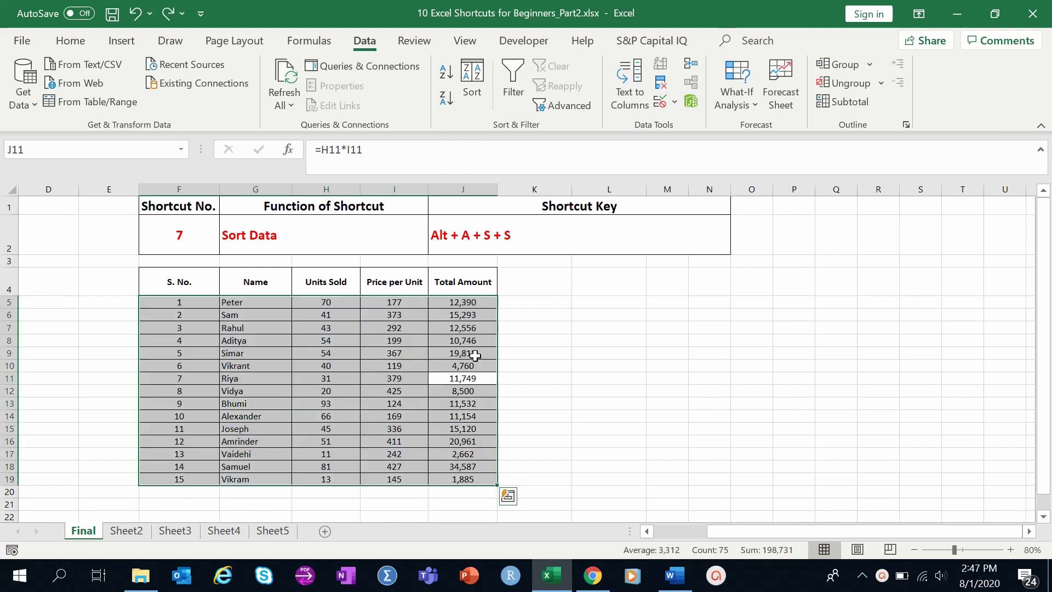
pyautogui.moveTo(170, 280); pyautogui.dragTo(463, 480)
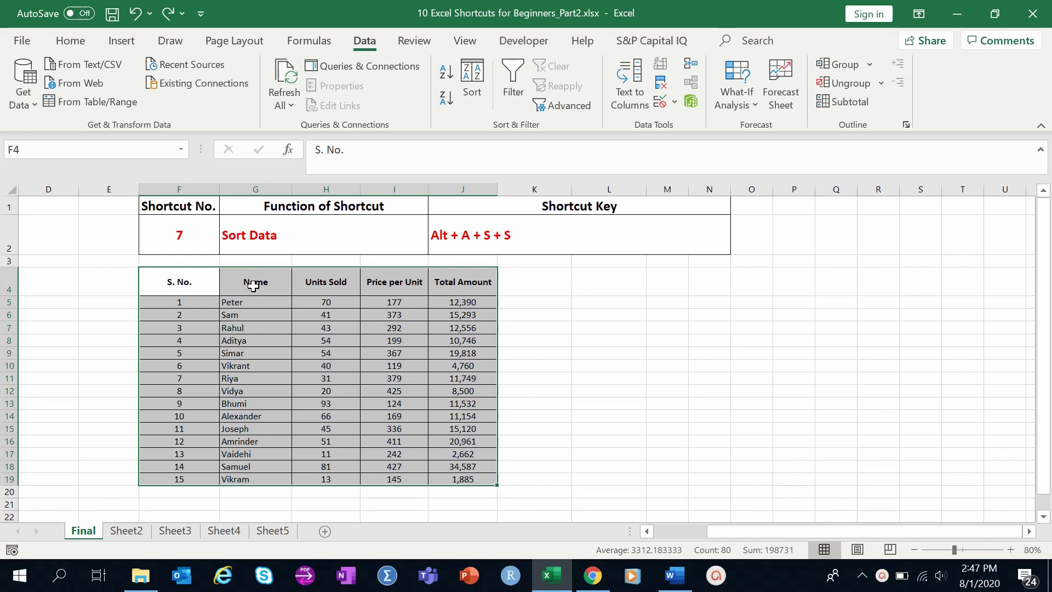
# Open Sort with Alt+A+S+S and sort by Total Amount, Largest to Smallest.
pyautogui.press('alt')
pyautogui.press('a')
pyautogui.press('s')
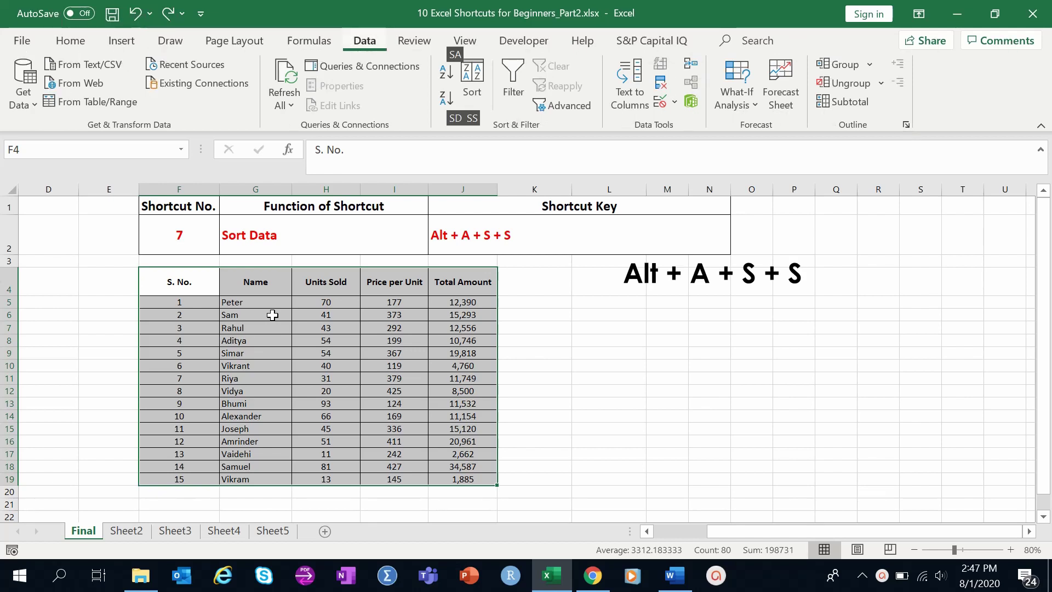
pyautogui.press('s')
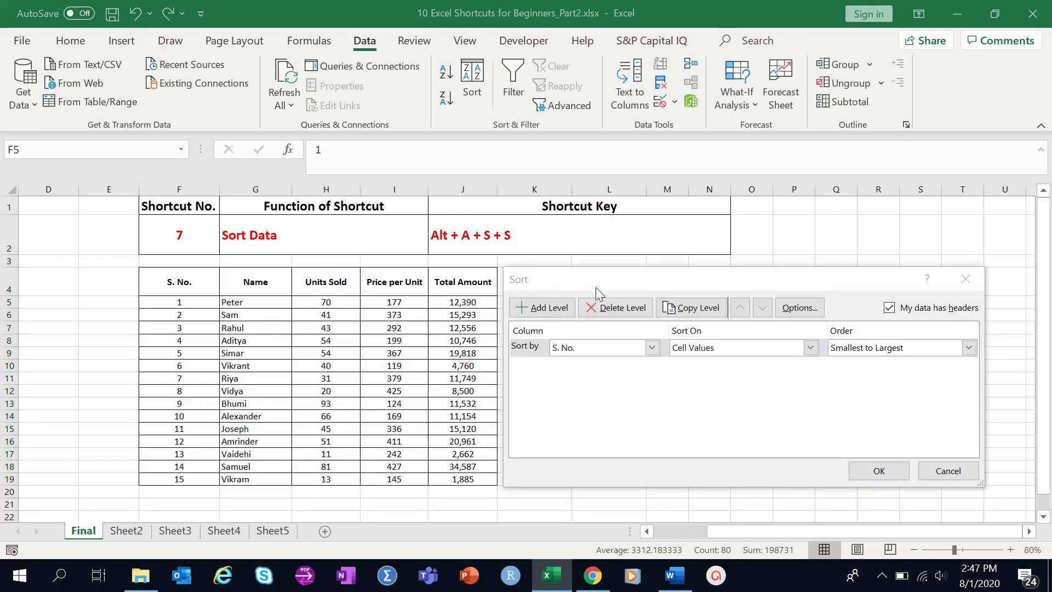
pyautogui.click(652, 348)
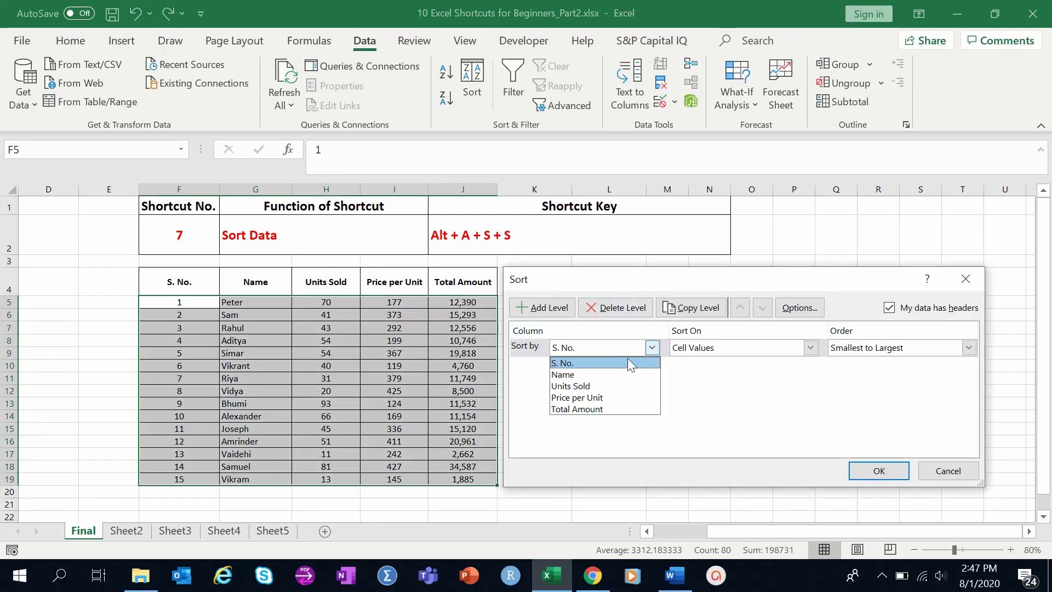
pyautogui.click(587, 409)
pyautogui.click(866, 350)
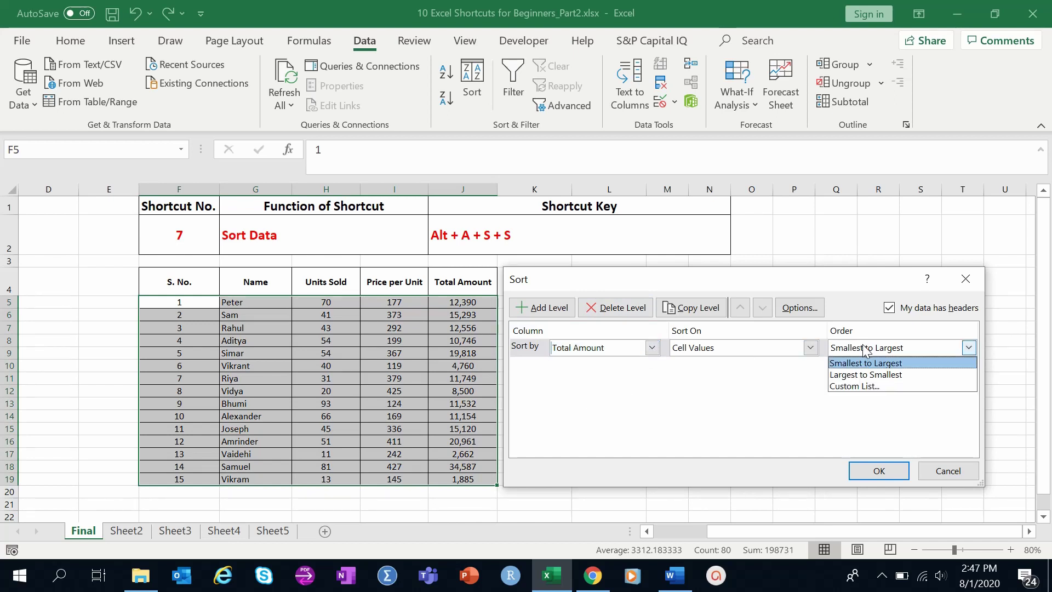
pyautogui.click(866, 374)
# Add a second sort level by Name.
pyautogui.click(551, 307)
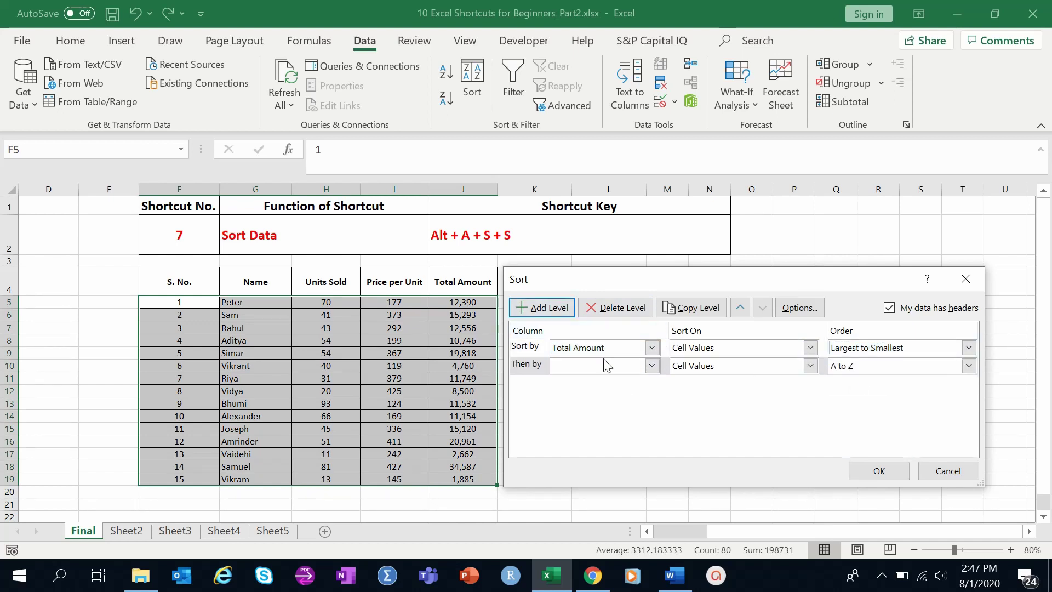
pyautogui.click(652, 366)
pyautogui.click(630, 393)
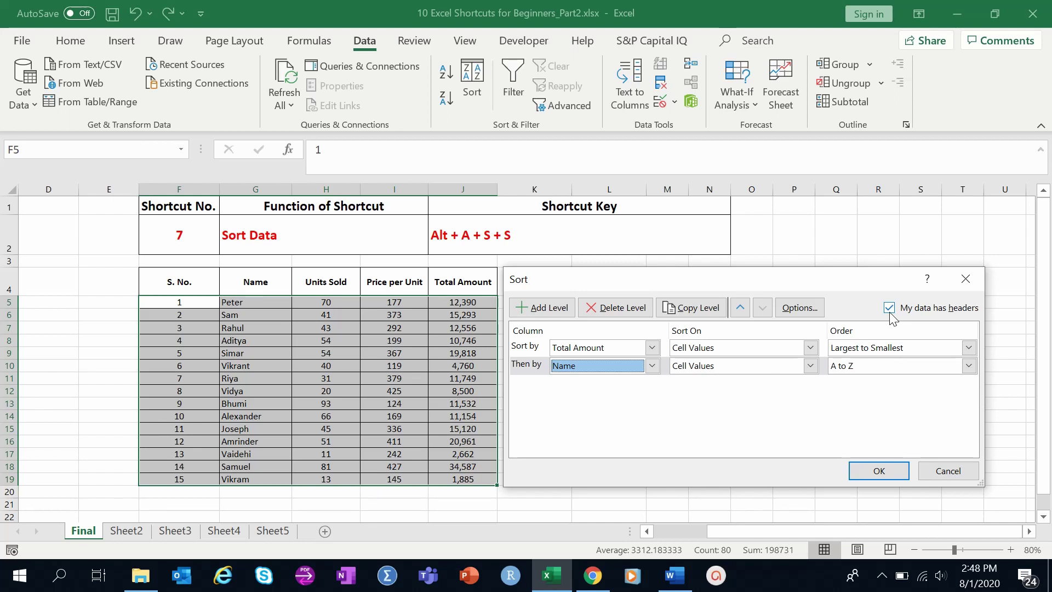
# Apply the Total Amount descending, Name tie-break sort and check cells J5, G4, G6, J6.
pyautogui.click(859, 474)
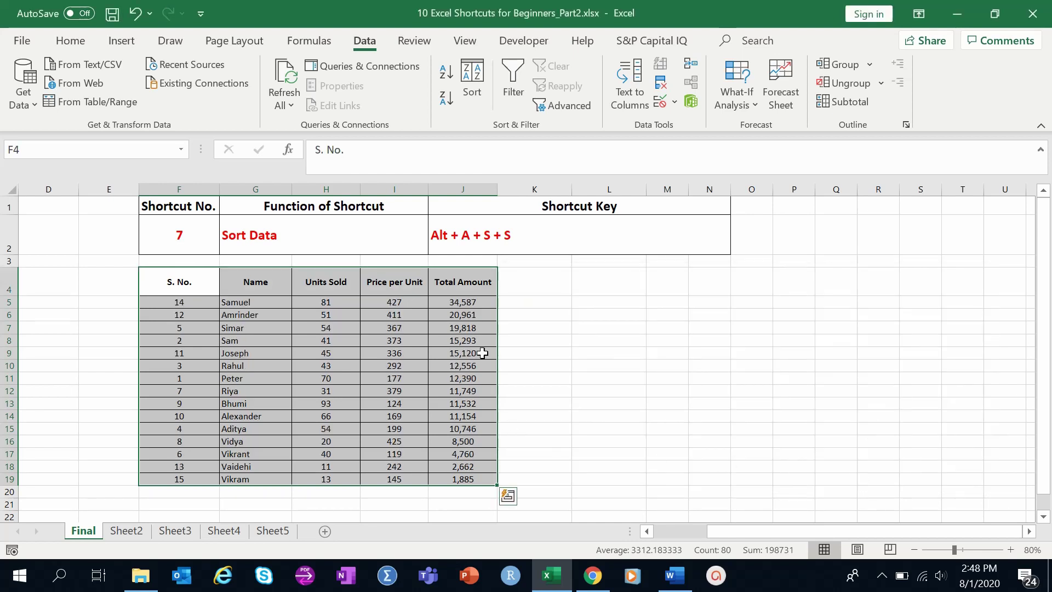
pyautogui.click(488, 308)
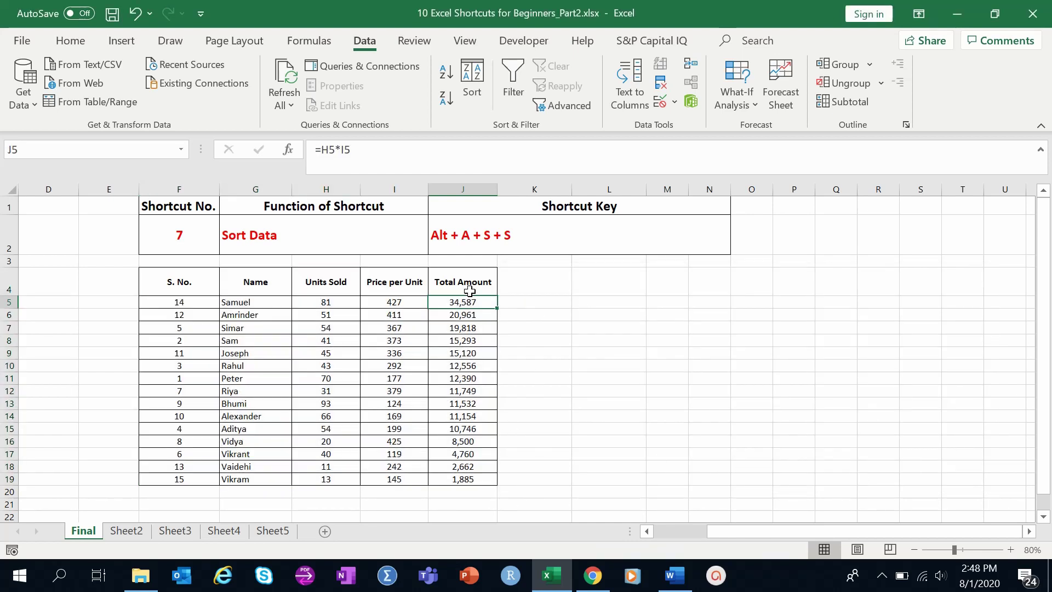
pyautogui.click(274, 282)
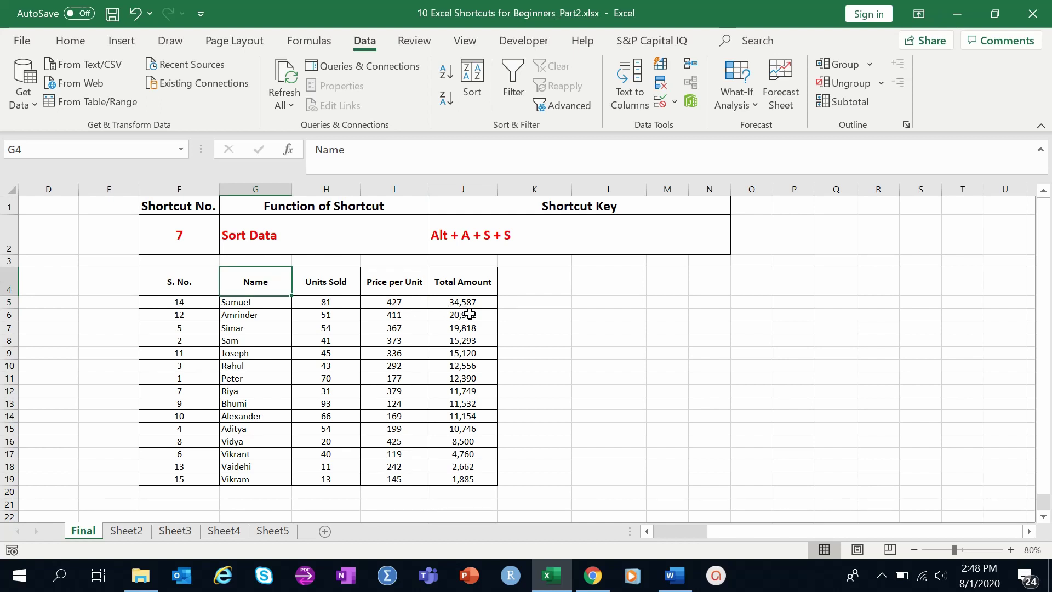
pyautogui.click(261, 316)
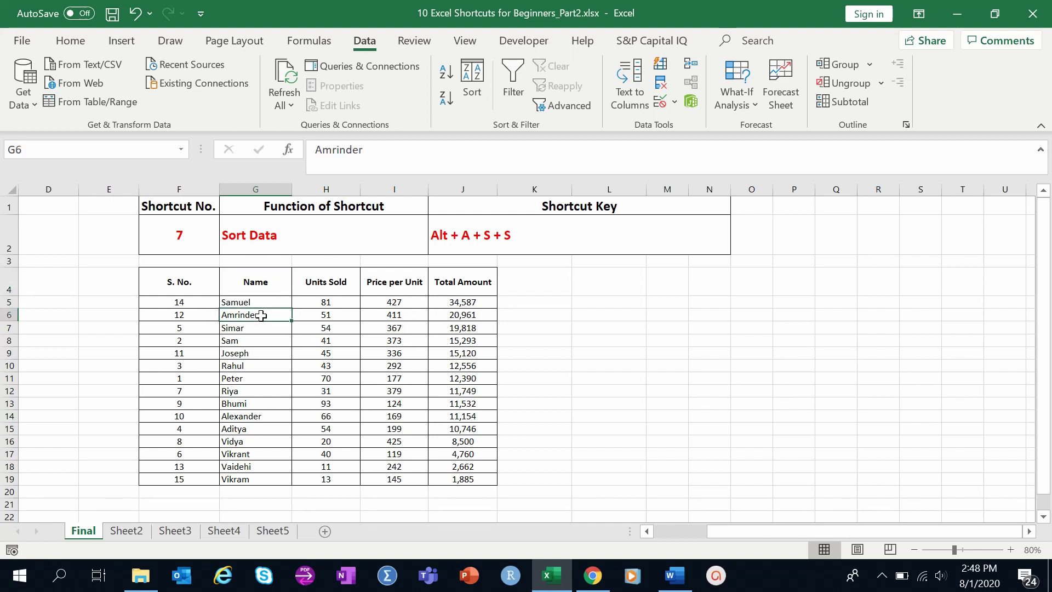
pyautogui.click(471, 316)
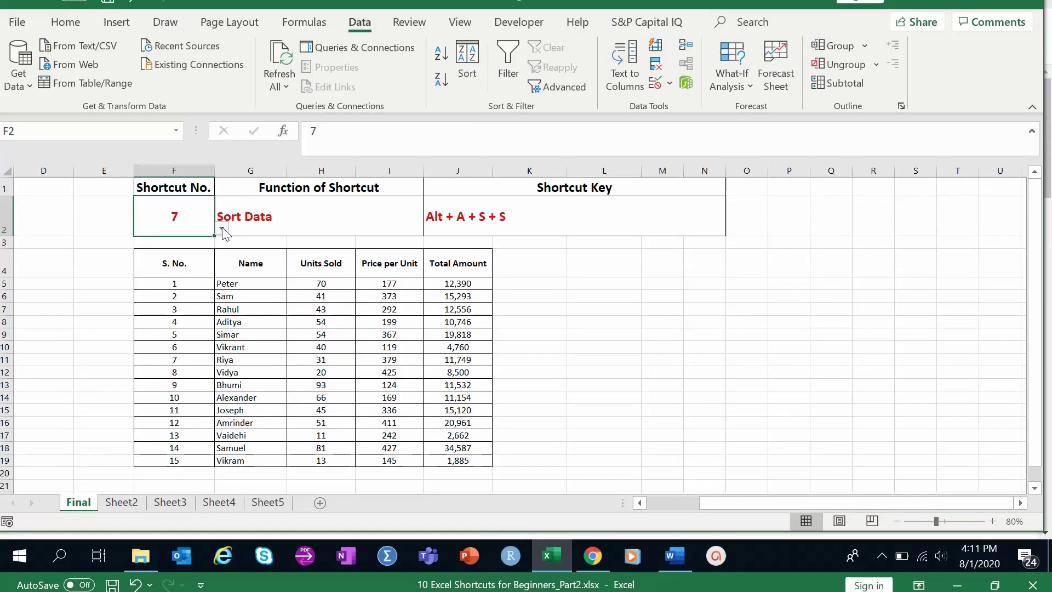
# Set the F2 shortcut number to 8, Remove Duplicates, and switch to Sheet2.
pyautogui.click(221, 229)
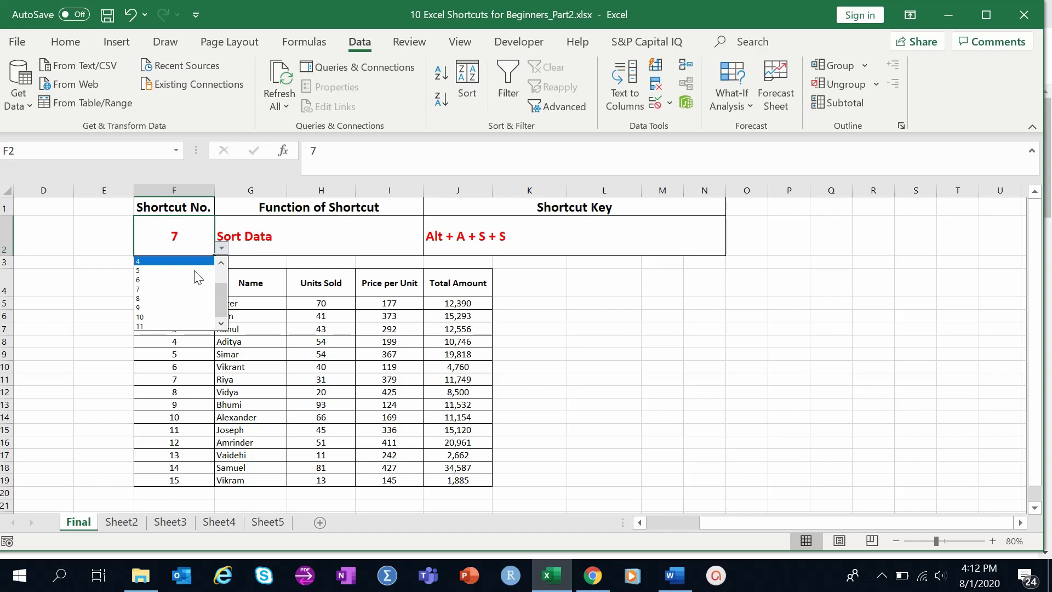
pyautogui.click(184, 299)
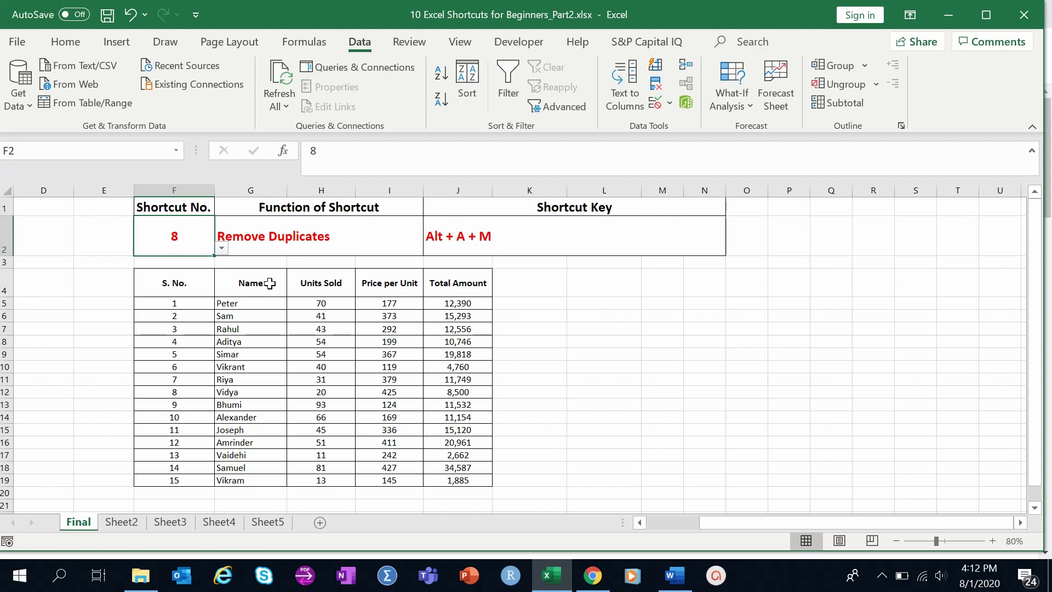
pyautogui.click(132, 522)
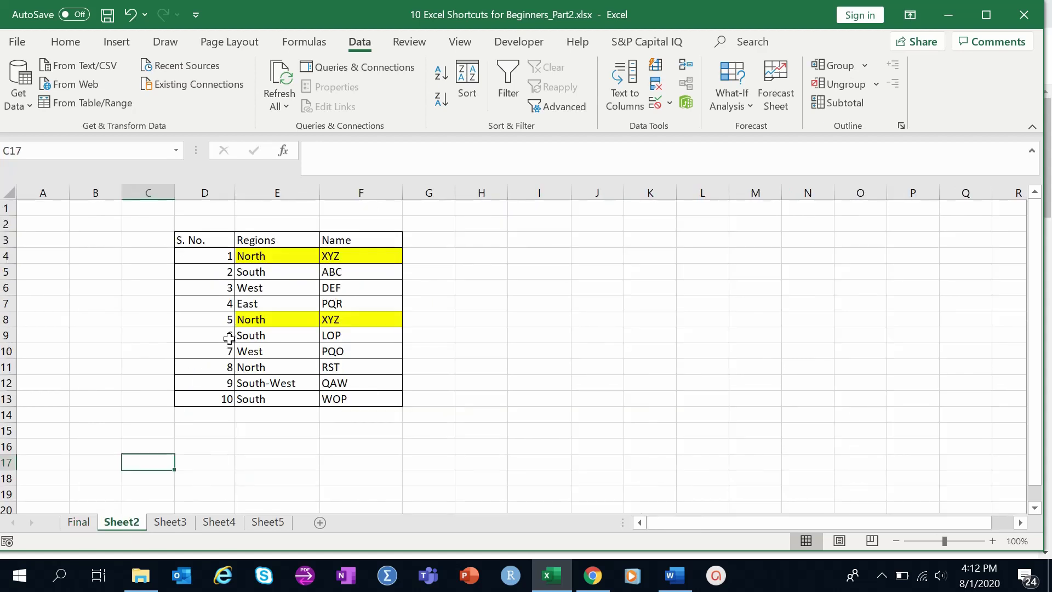
# Copy the Regions column E3:E13 and paste it starting at H3.
pyautogui.moveTo(204, 240); pyautogui.dragTo(347, 238)
pyautogui.click(277, 239)
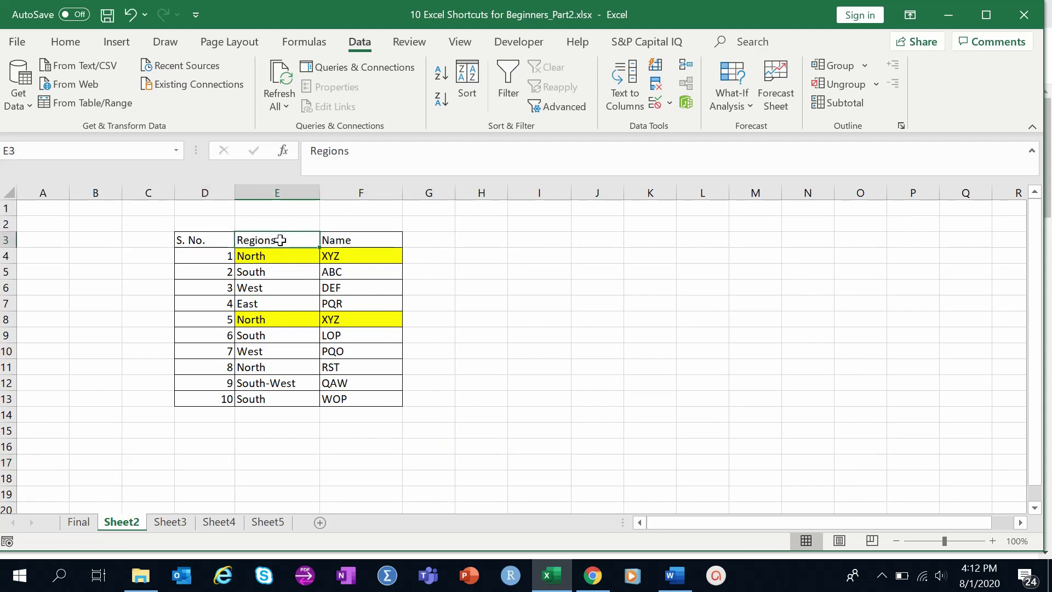
pyautogui.click(355, 240)
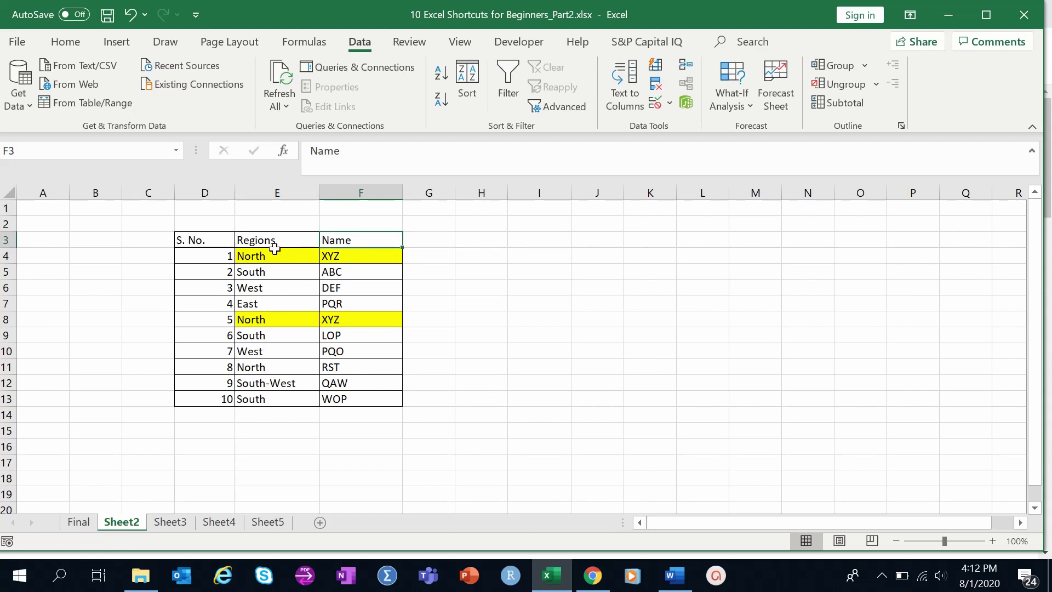
pyautogui.moveTo(263, 240); pyautogui.dragTo(279, 396)
pyautogui.hotkey('ctrl', 'c')
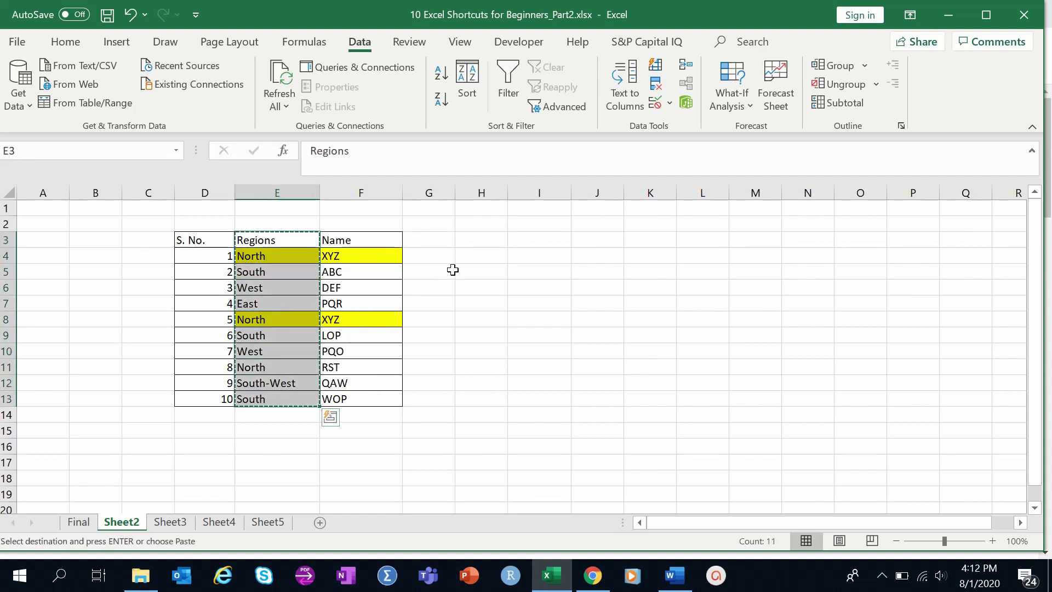
pyautogui.click(491, 241)
pyautogui.hotkey('ctrl', 'v')
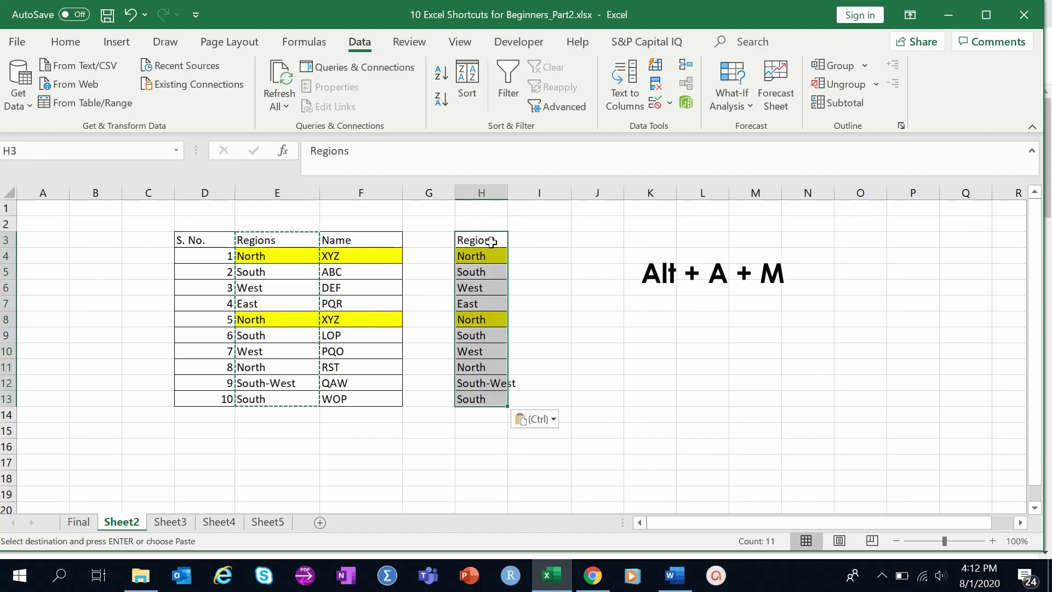
# Bring up Remove Duplicates for the pasted list with Alt+A+M.
pyautogui.press('alt')
pyautogui.press('a')
pyautogui.press('m')
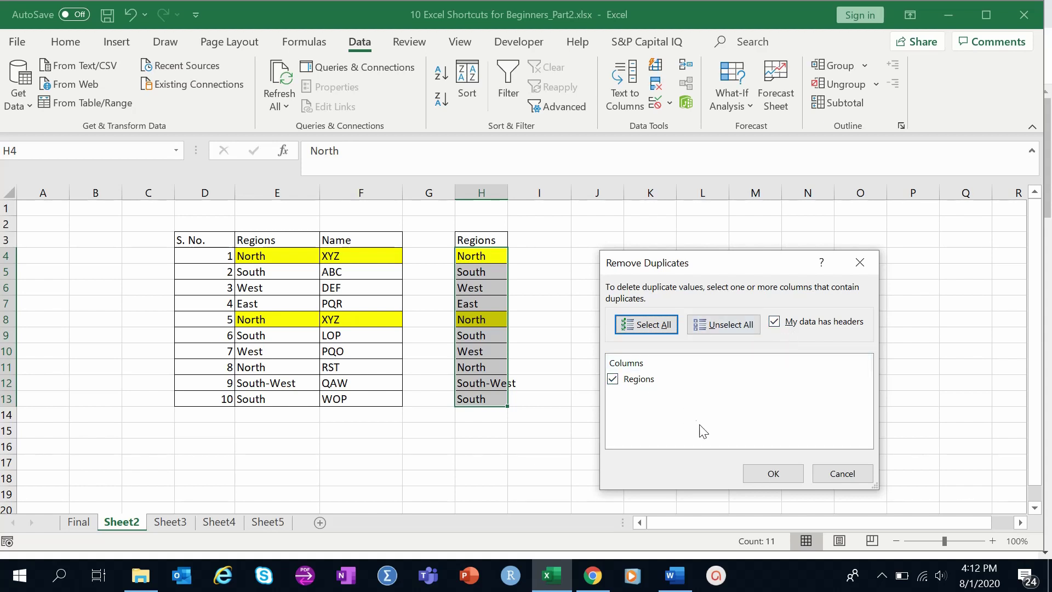
# Remove duplicate regions from the column H list and compare it with the original E4:E13.
pyautogui.click(775, 474)
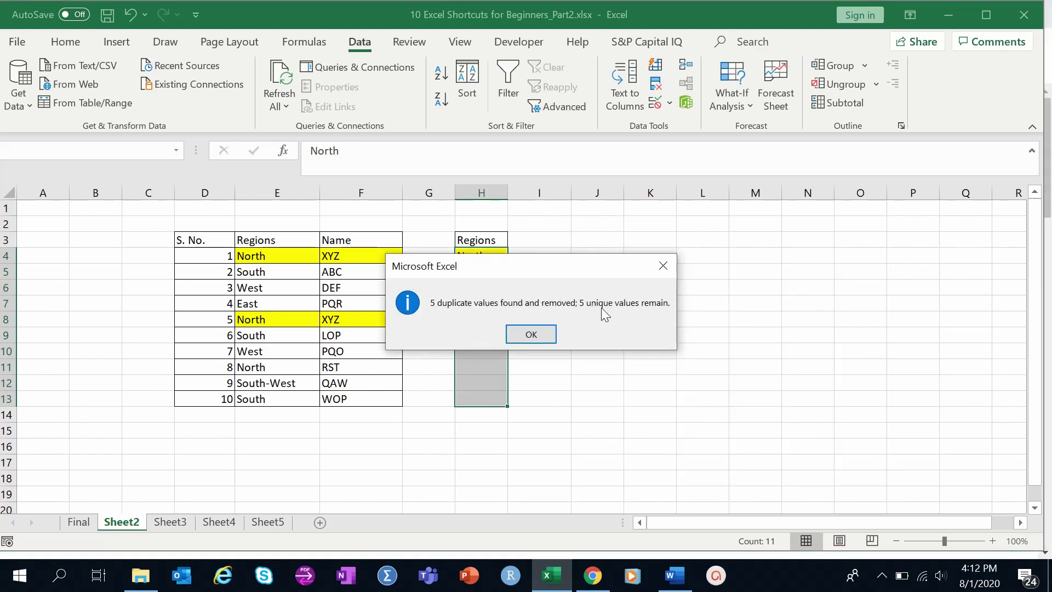
pyautogui.click(531, 334)
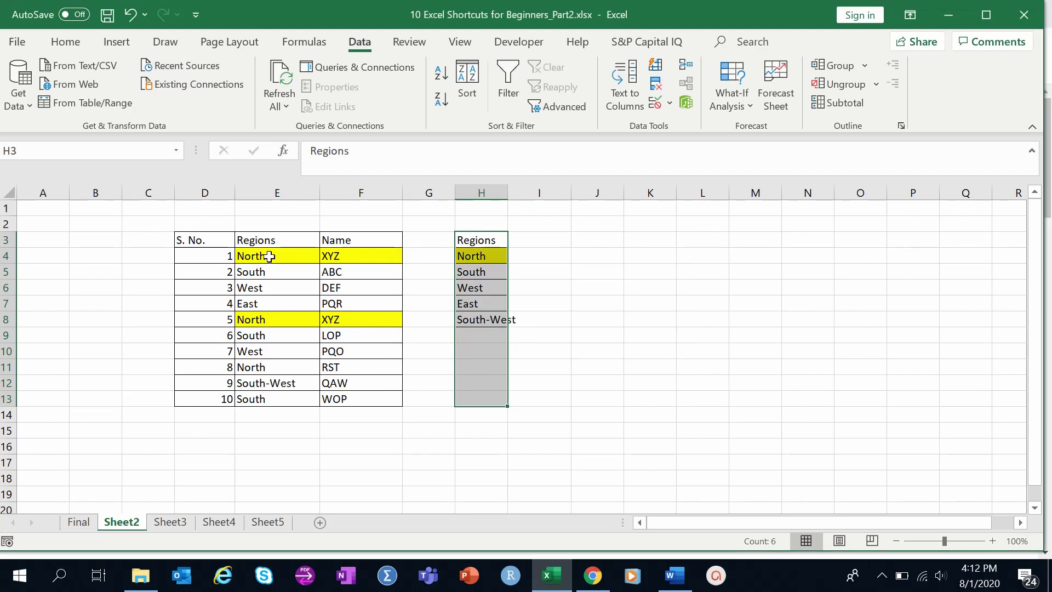
pyautogui.moveTo(269, 256); pyautogui.dragTo(282, 400)
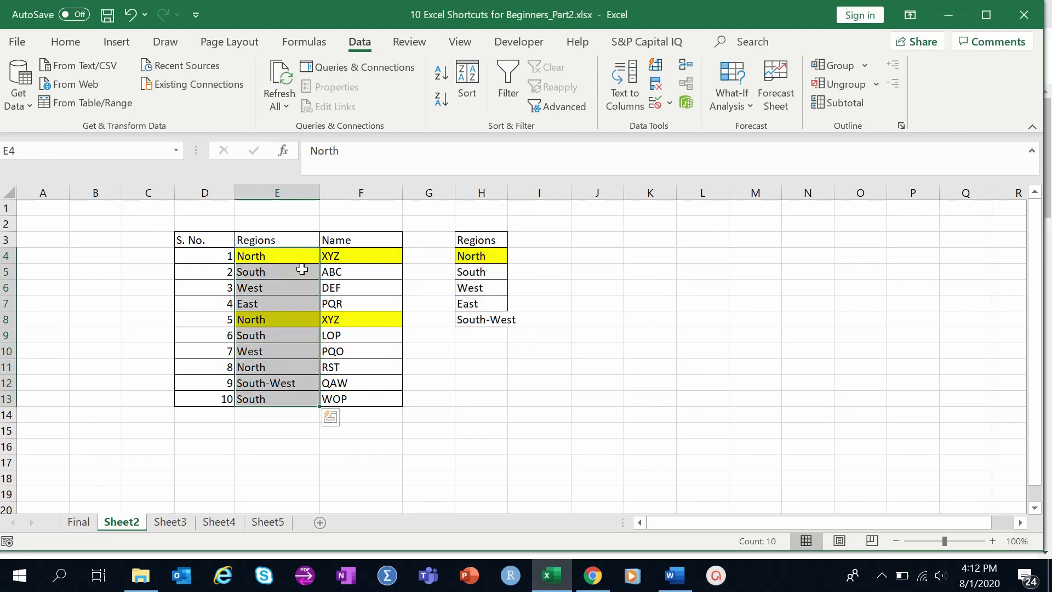
# Select the deduplicated Regions list in column H from its header down.
pyautogui.click(480, 255)
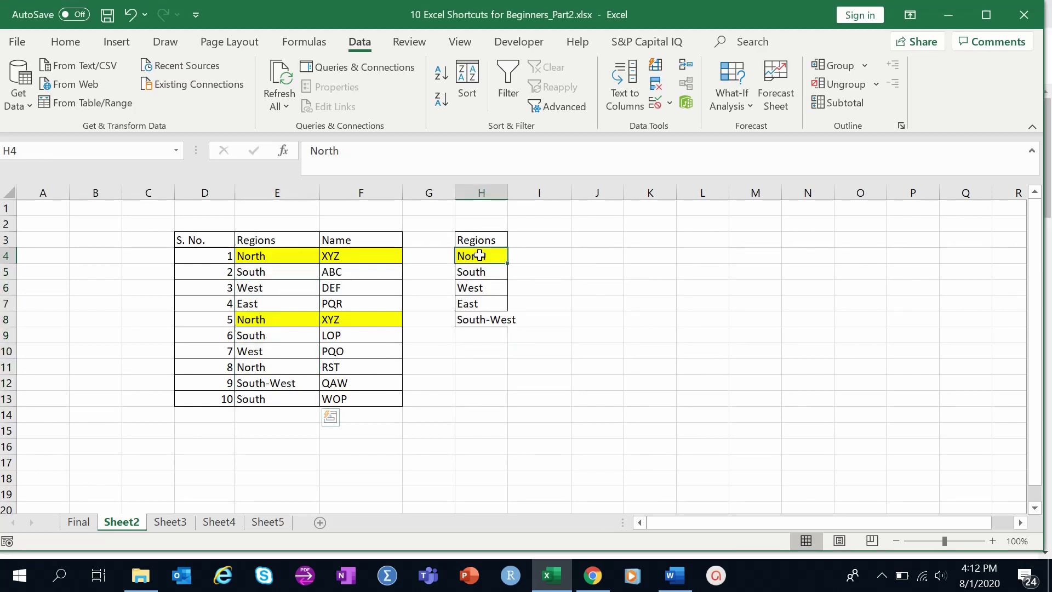
pyautogui.moveTo(479, 255); pyautogui.dragTo(488, 322)
pyautogui.moveTo(477, 239); pyautogui.dragTo(486, 320)
pyautogui.hotkey('alt', 'h')
# Clear All on the column H list, then highlight the two duplicate North XYZ rows.
pyautogui.press('e')
pyautogui.press('a')
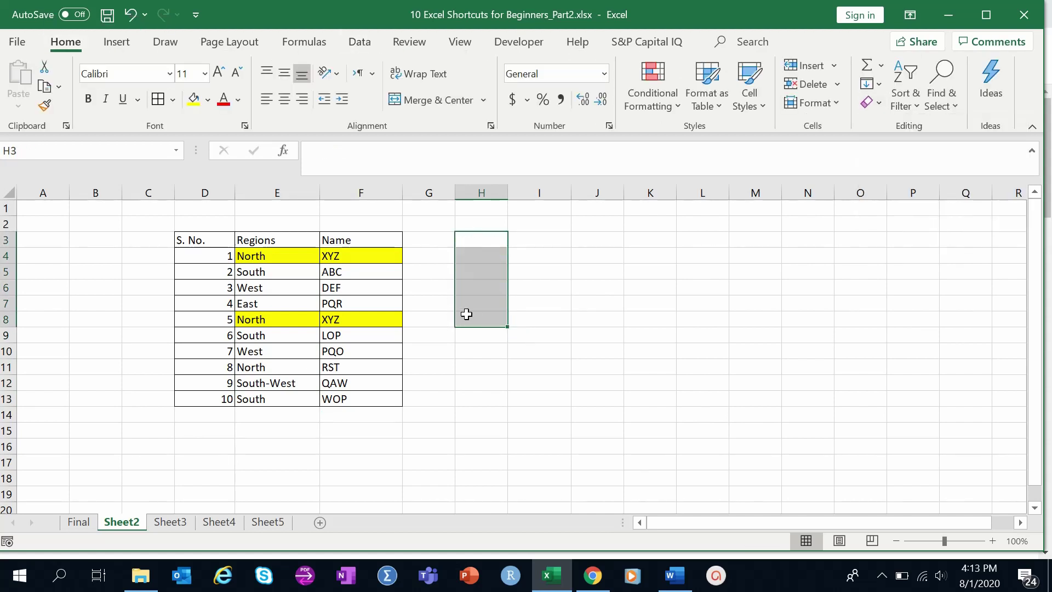
pyautogui.click(274, 302)
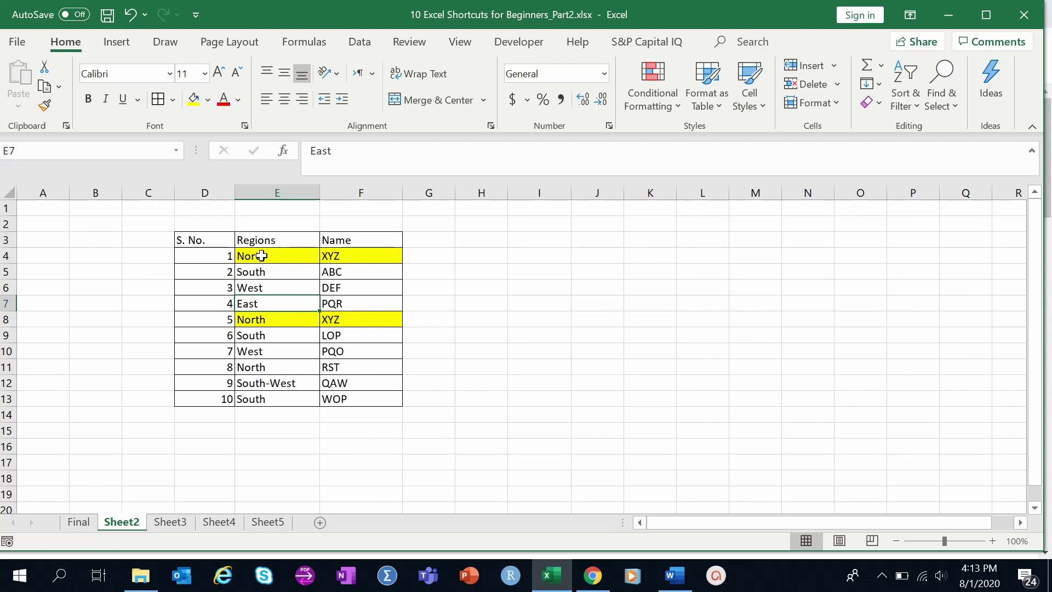
pyautogui.moveTo(260, 256); pyautogui.dragTo(351, 255)
pyautogui.moveTo(277, 319); pyautogui.dragTo(362, 319)
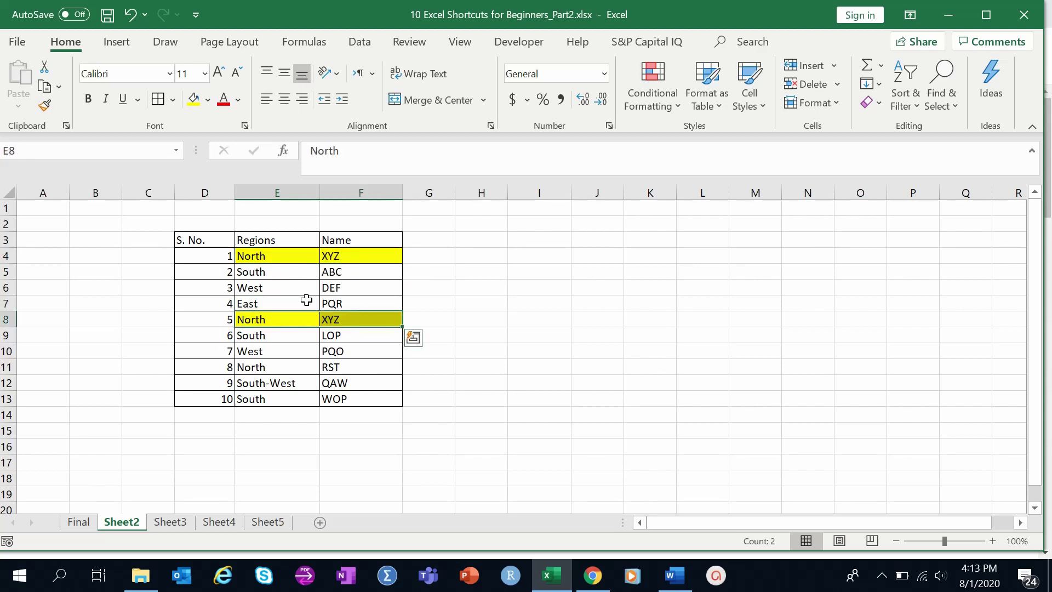
pyautogui.click(262, 280)
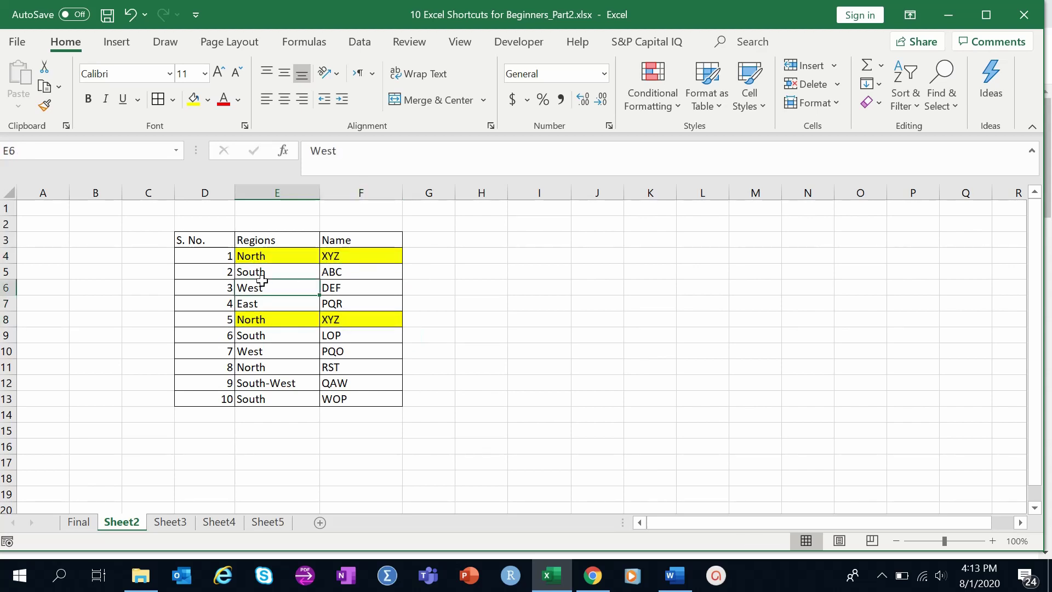
# Remove duplicates via Alt+A+M with My data has headers unticked and S. No. excluded.
pyautogui.press('alt')
pyautogui.press('a')
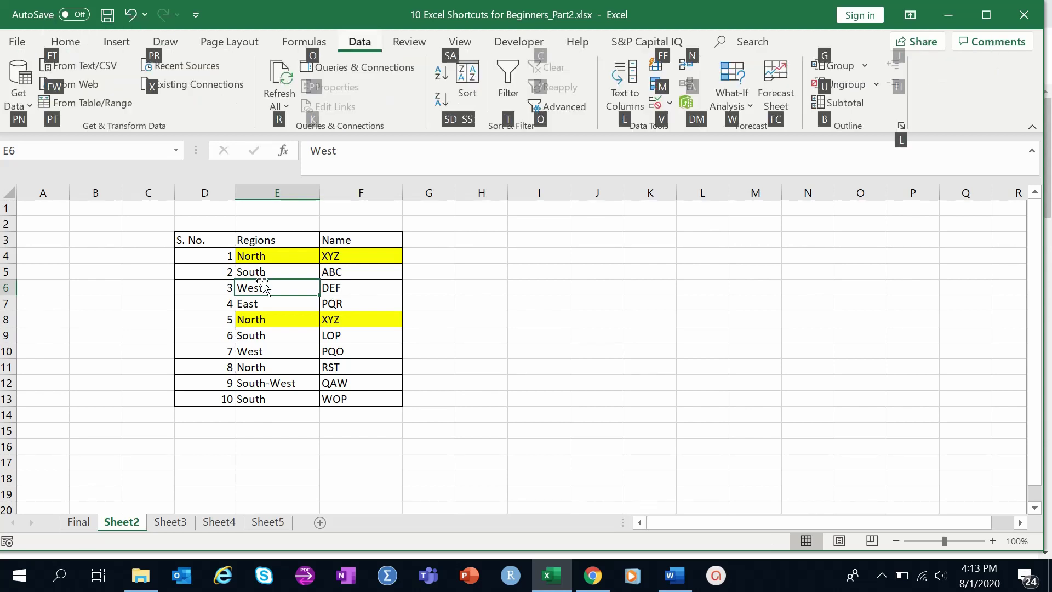
pyautogui.press('m')
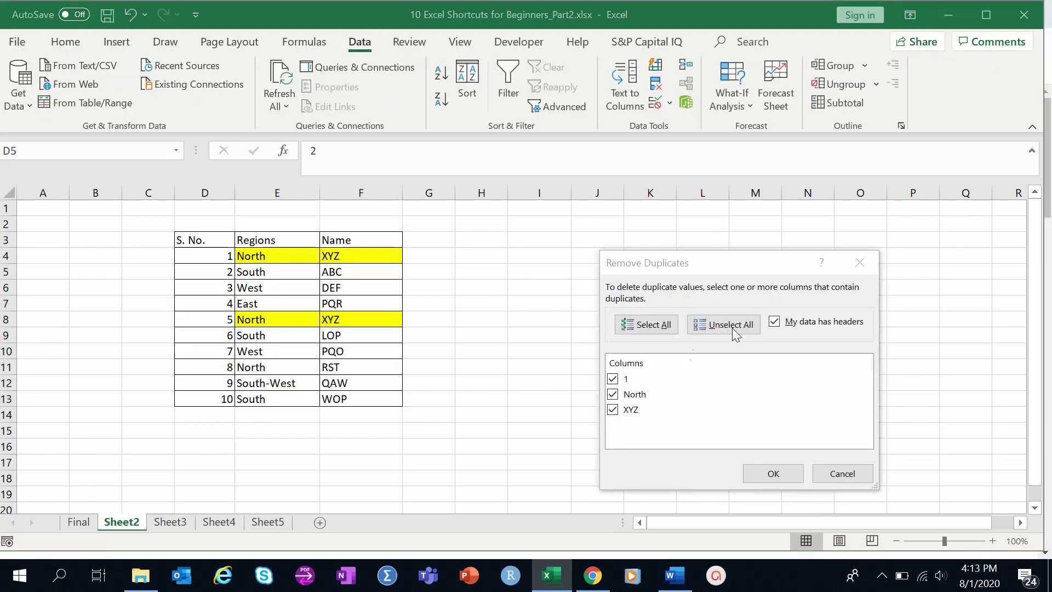
pyautogui.click(774, 321)
pyautogui.click(774, 322)
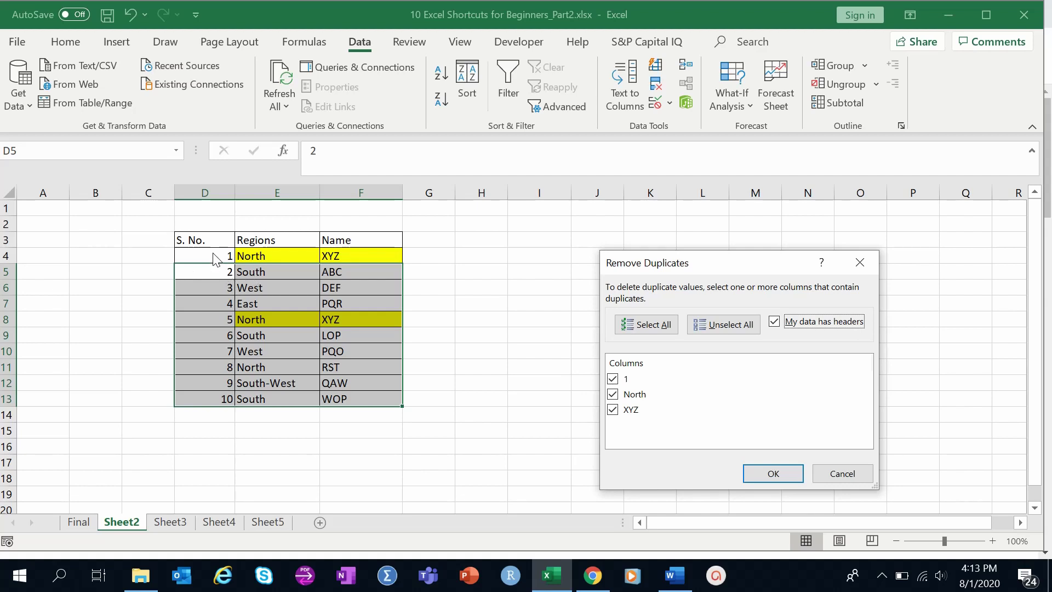
pyautogui.click(775, 323)
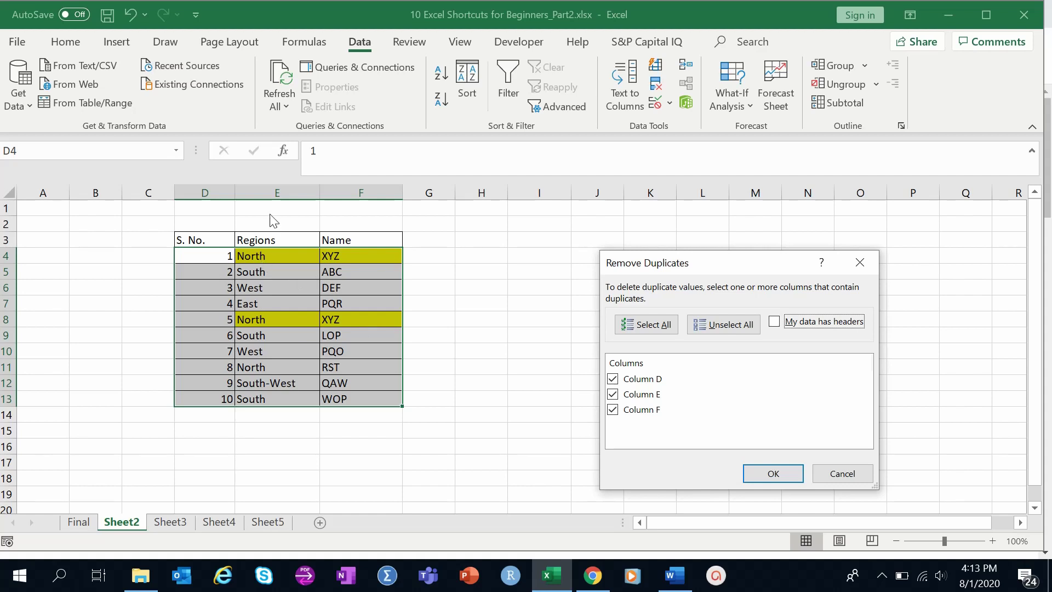
pyautogui.click(612, 378)
pyautogui.click(765, 474)
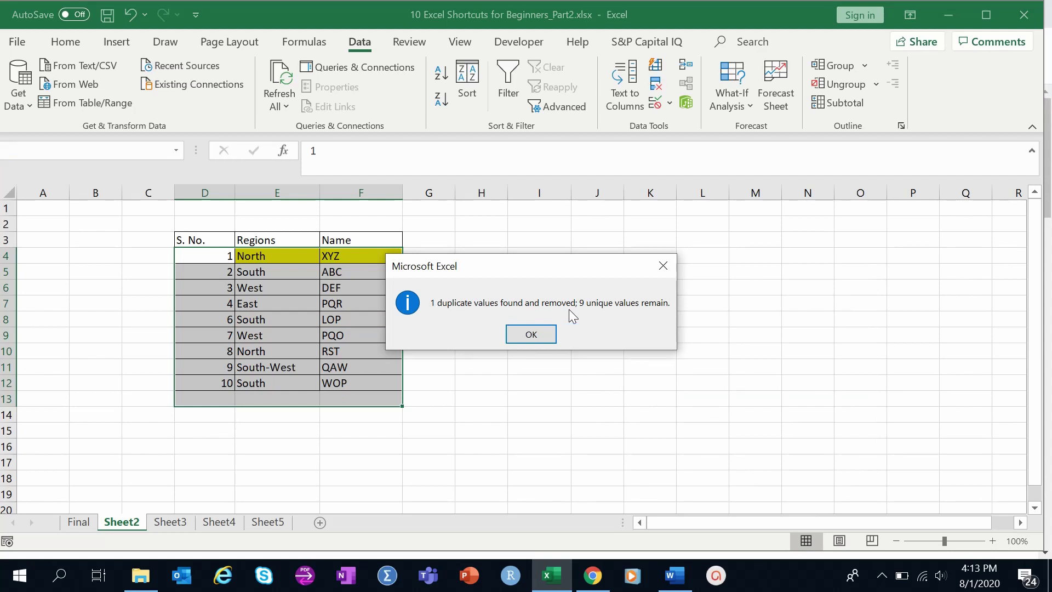
pyautogui.click(550, 333)
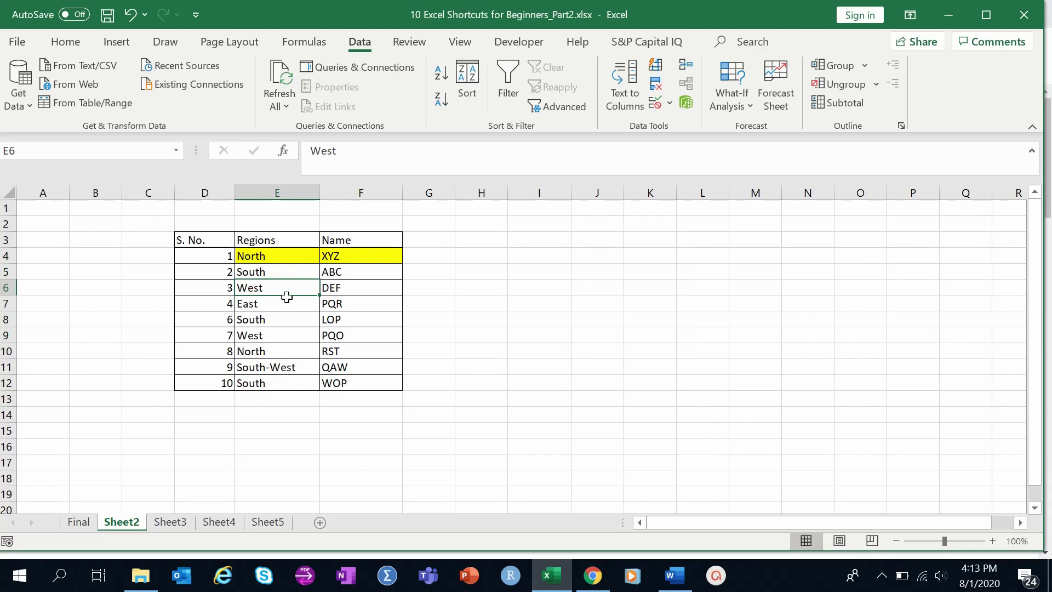
# Undo and redo the duplicate removal, then return to the Final sheet's shortcut list.
pyautogui.moveTo(275, 256); pyautogui.dragTo(344, 258)
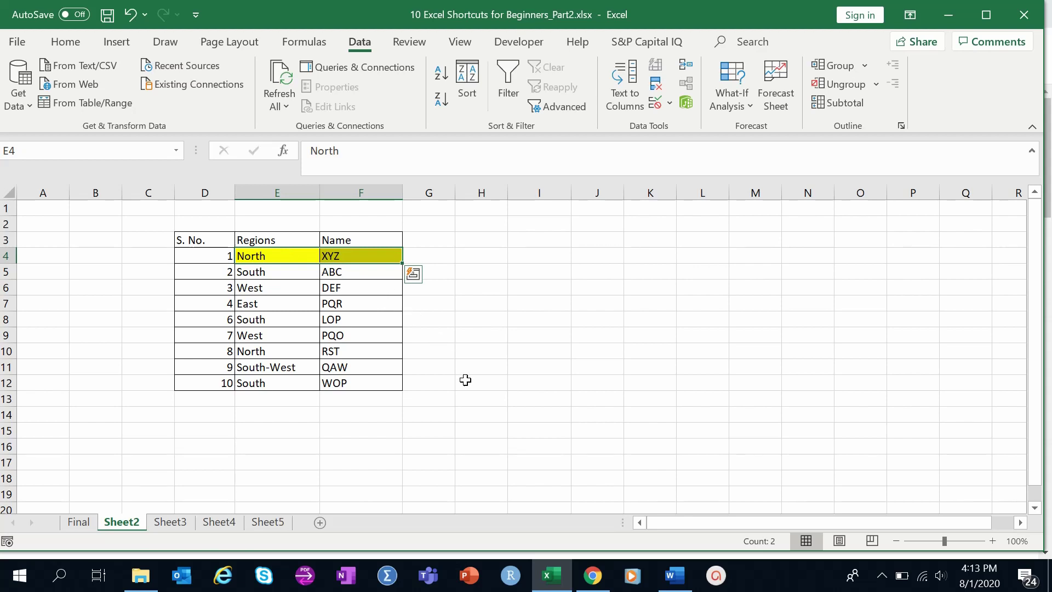
pyautogui.hotkey('ctrl', 'z')
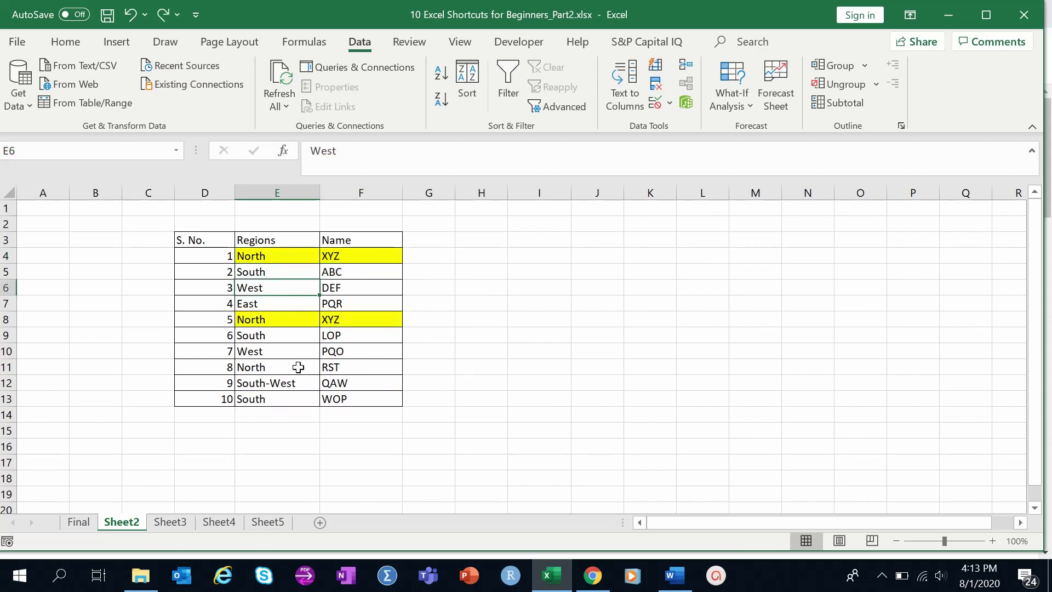
pyautogui.hotkey('ctrl', 'y')
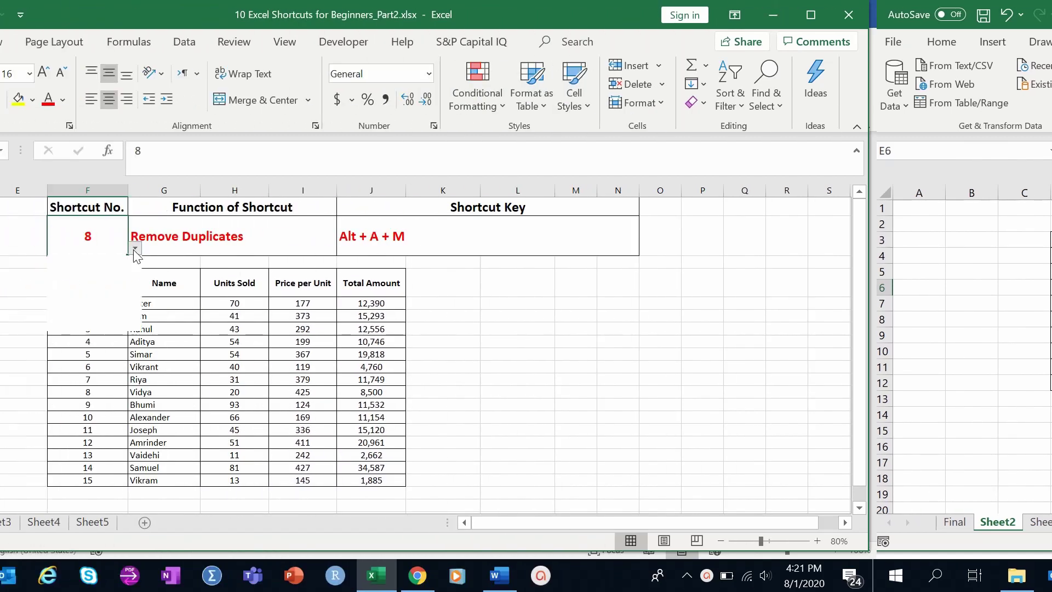
pyautogui.click(310, 248)
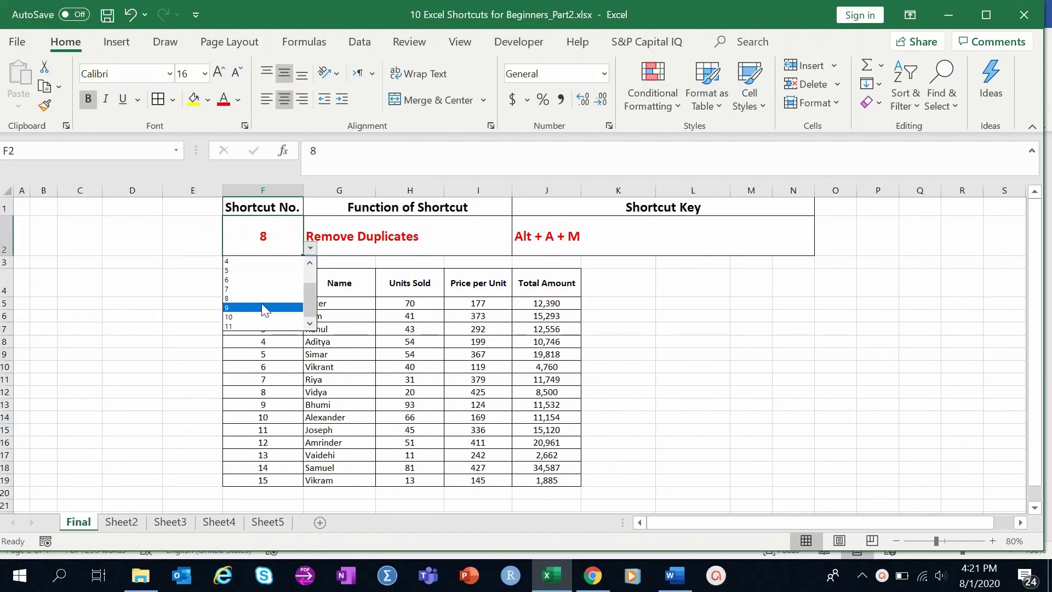
# Choose shortcut 9, Paste as Values, in F2 and copy Total Amount J5:J19.
pyautogui.click(261, 308)
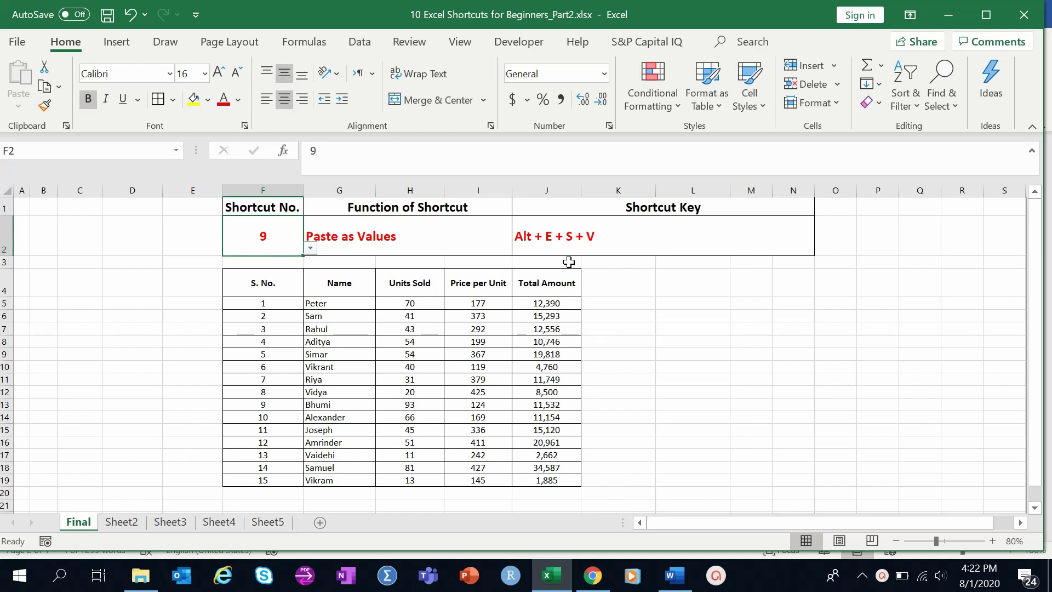
pyautogui.click(568, 304)
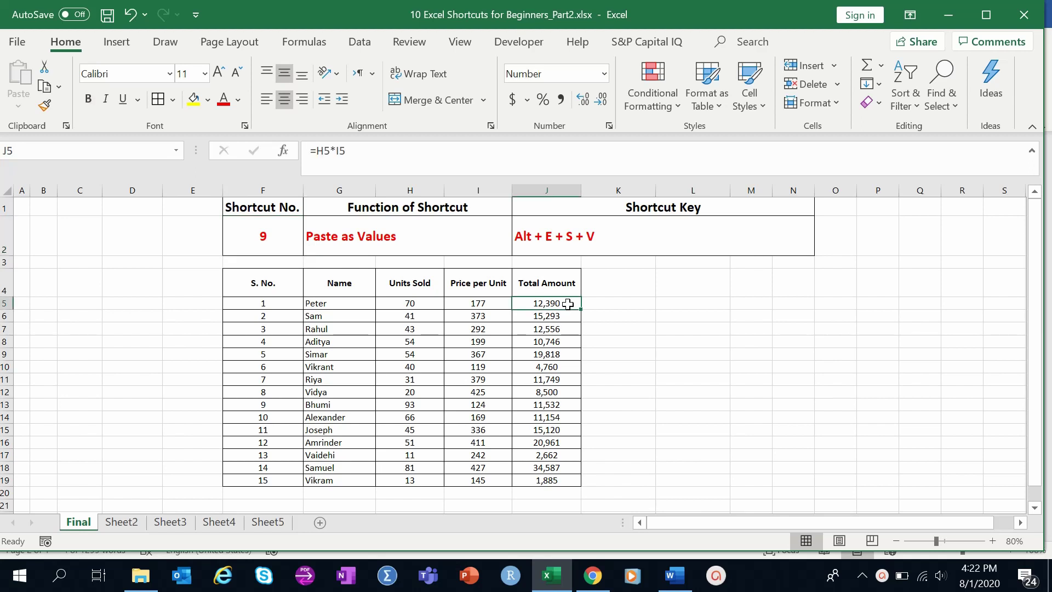
pyautogui.moveTo(568, 304); pyautogui.dragTo(570, 481)
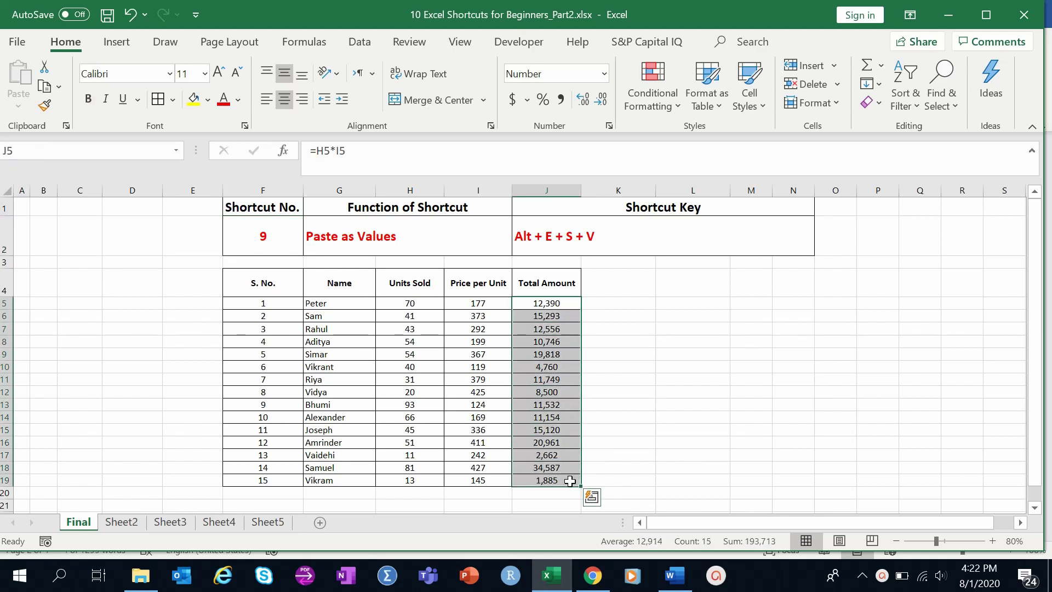
pyautogui.hotkey('ctrl', 'c')
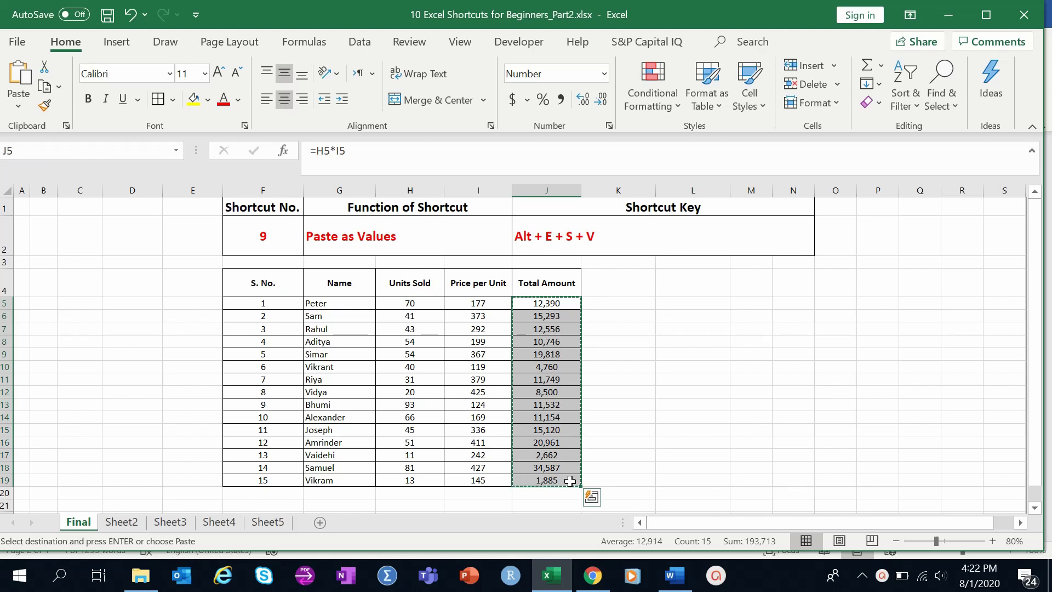
# Paste the copied figures at L5 as values only with Alt+E+S+V.
pyautogui.click(687, 303)
pyautogui.press('alt')
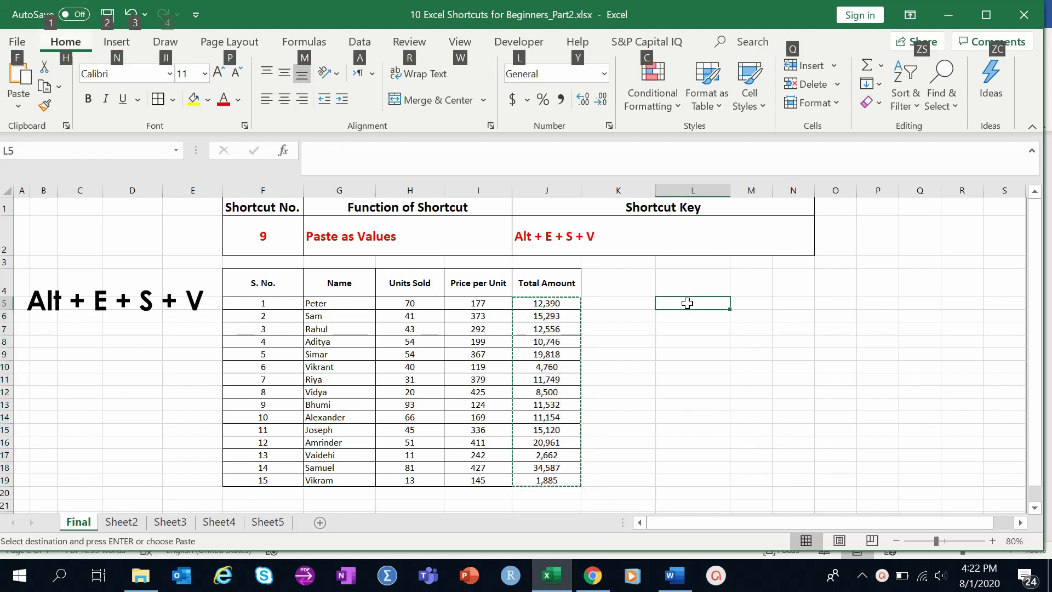
pyautogui.press('e')
pyautogui.press('s')
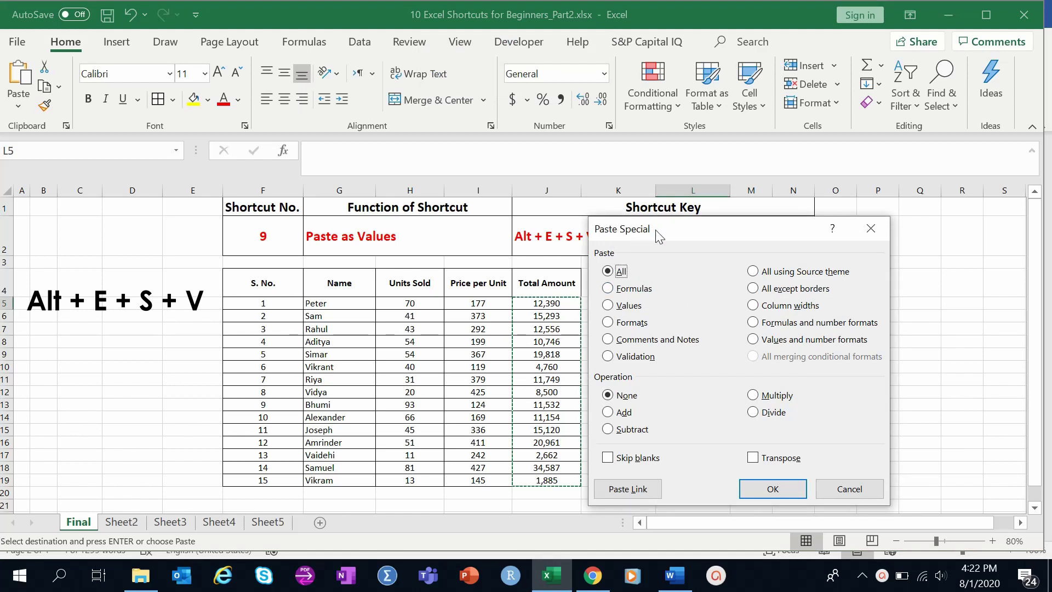
pyautogui.press('v')
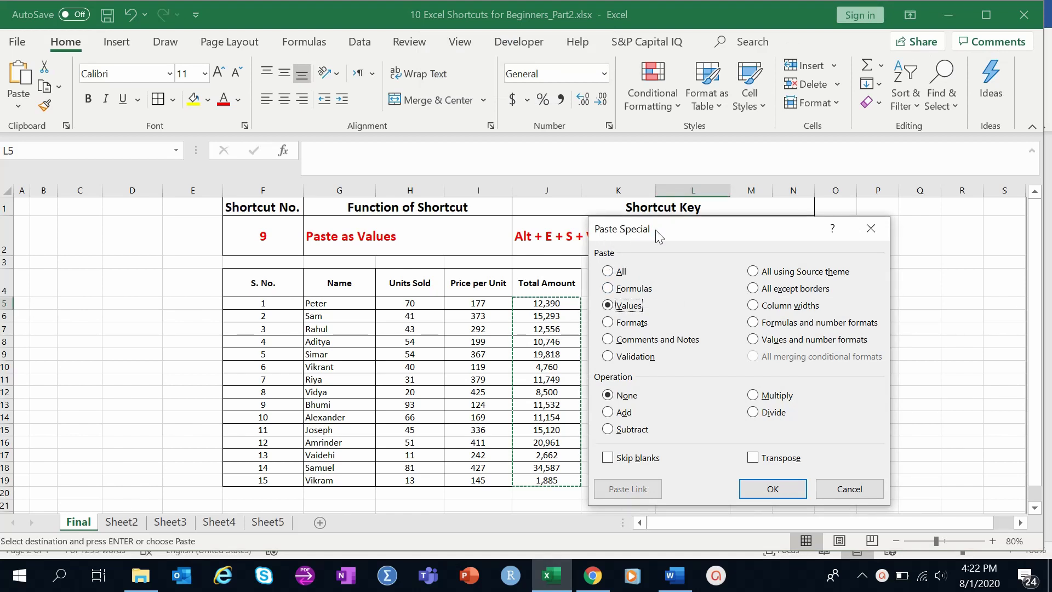
pyautogui.press('Return')
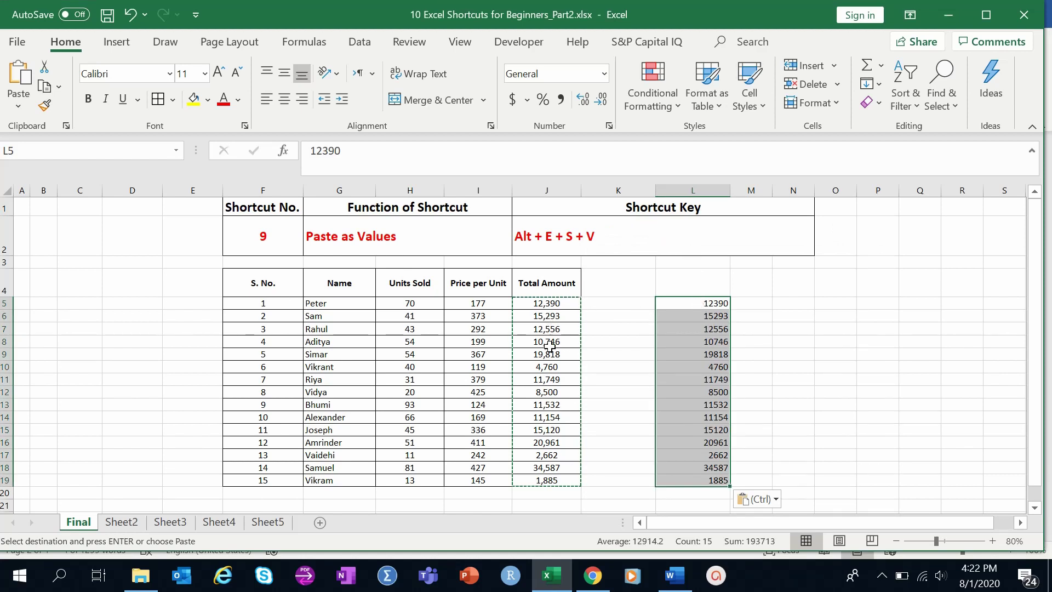
# Paste the same figures at L10 through Paste Special with All, yielding zeros.
pyautogui.click(709, 303)
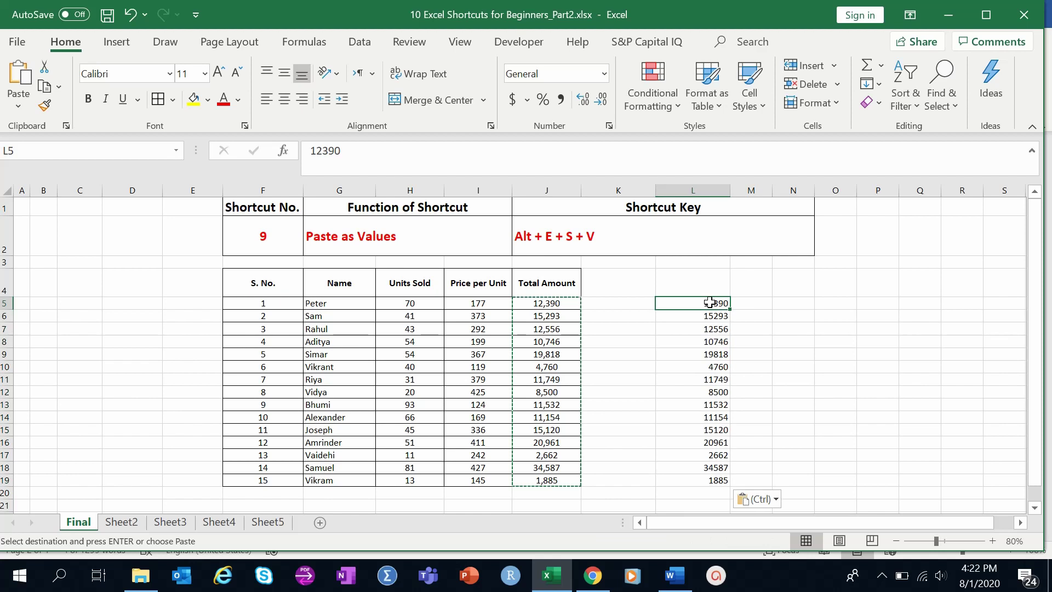
pyautogui.press('Down')
pyautogui.press('Down')
pyautogui.press('Down')
pyautogui.press('Down')
pyautogui.press('Down')
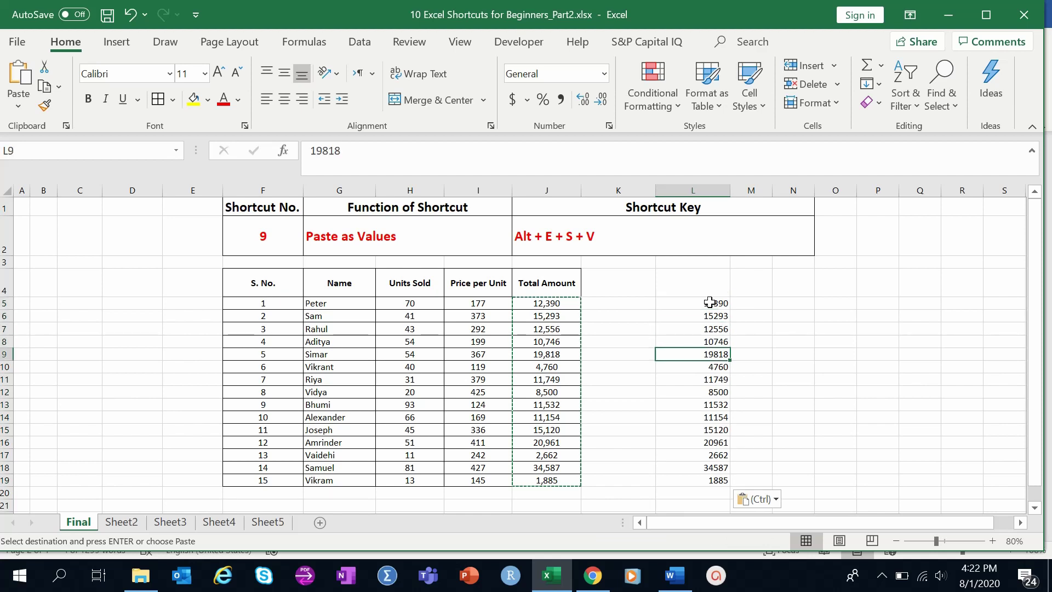
pyautogui.press('alt')
pyautogui.press('e')
pyautogui.press('s')
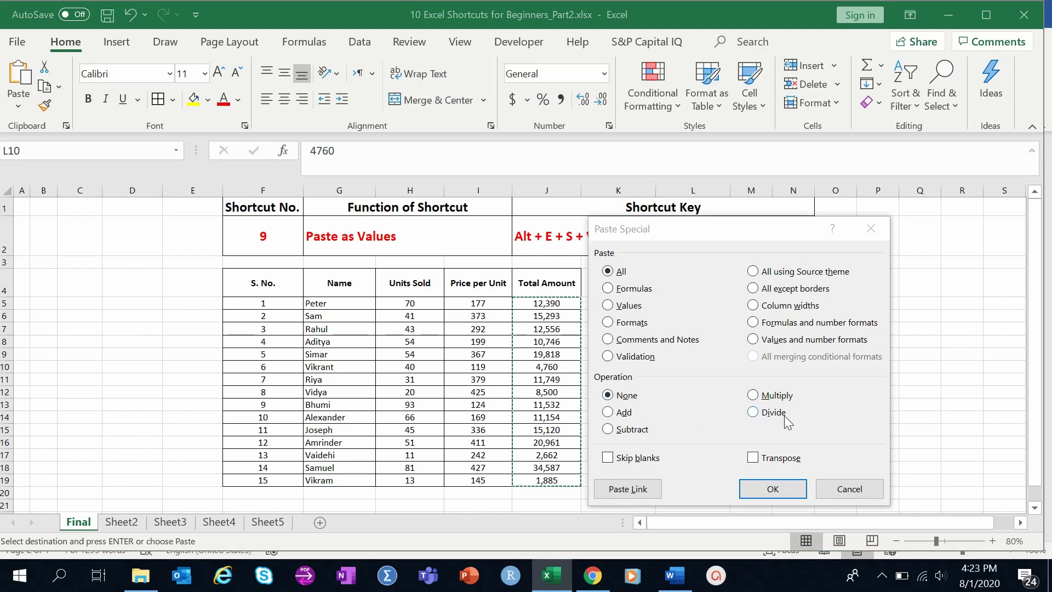
pyautogui.click(784, 492)
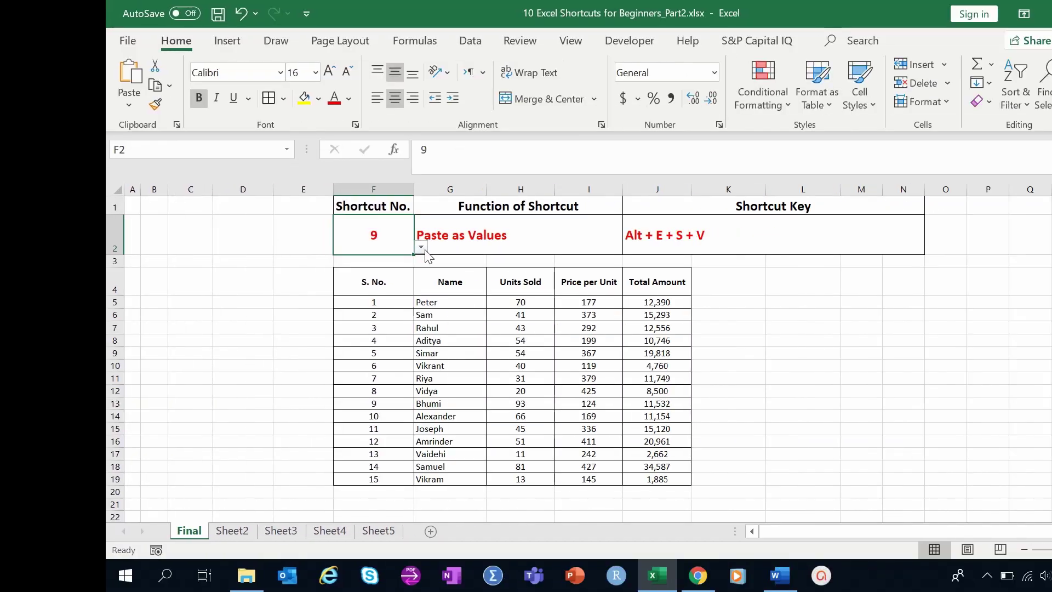
pyautogui.click(315, 247)
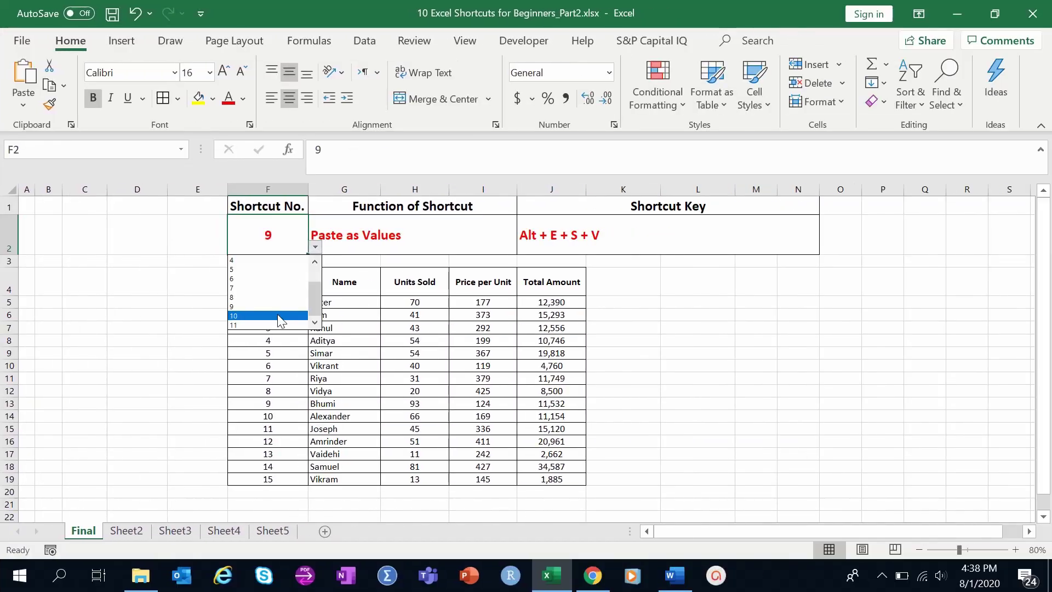
# Choose shortcut 10, Find and Replace, and move along header row 4 back to F4.
pyautogui.click(279, 316)
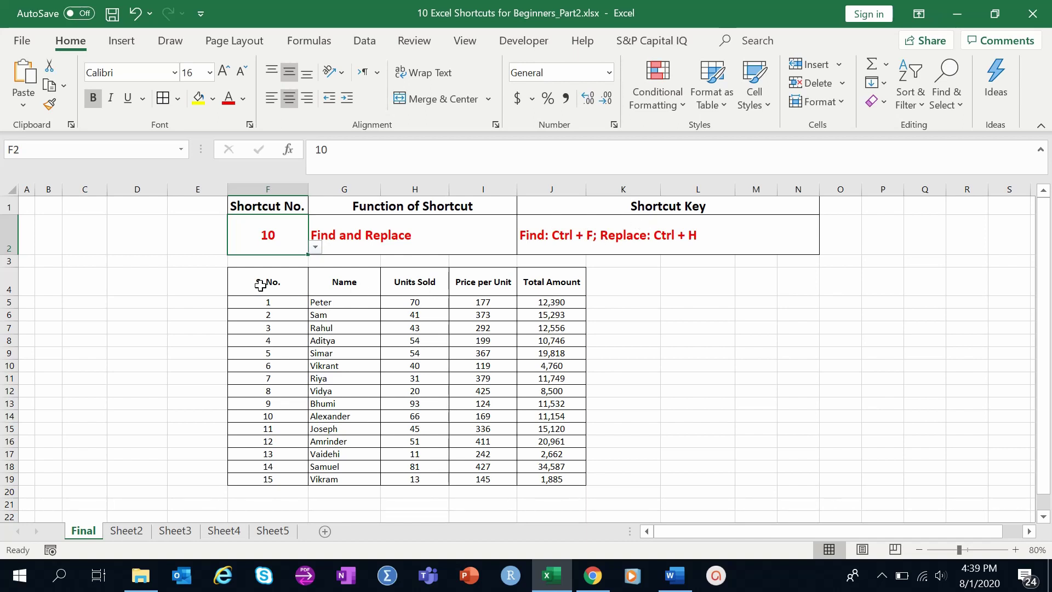
pyautogui.moveTo(261, 284); pyautogui.dragTo(550, 281)
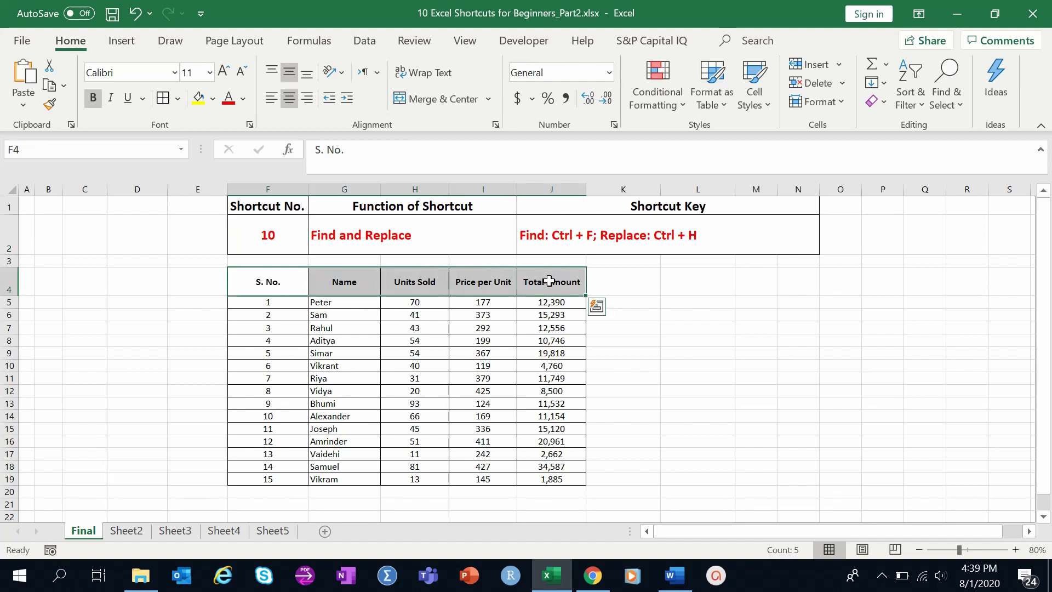
pyautogui.click(292, 285)
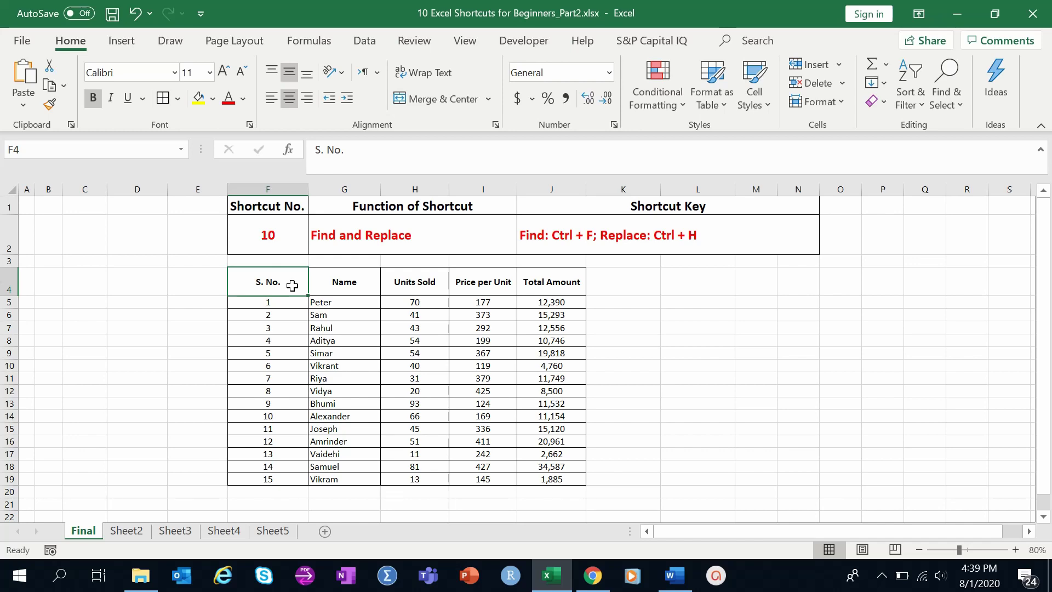
pyautogui.press('Right')
pyautogui.press('Right')
pyautogui.press('Right')
pyautogui.press('Right')
pyautogui.press('Right')
pyautogui.press('Right')
pyautogui.press('Right')
pyautogui.press('Right')
pyautogui.press('Right')
pyautogui.press('Right')
pyautogui.press('Right')
pyautogui.press('Right')
pyautogui.press('Right')
pyautogui.press('Right')
pyautogui.press('Right')
pyautogui.press('Right')
pyautogui.press('Right')
pyautogui.press('Right')
pyautogui.press('Right')
pyautogui.press('Right')
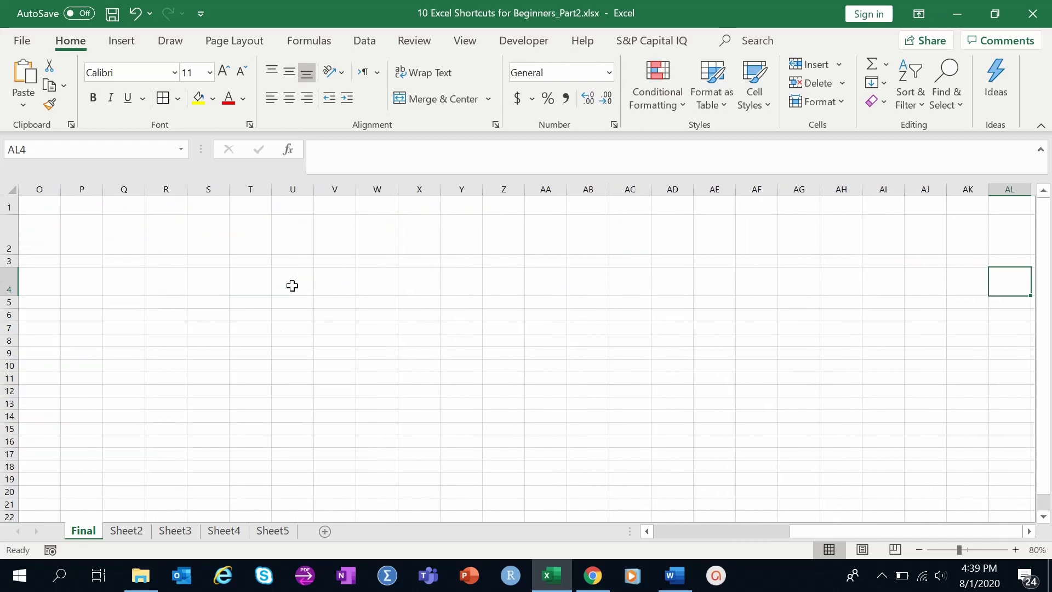
pyautogui.press('Right')
pyautogui.press('Right')
pyautogui.press('Right')
pyautogui.press('Right')
pyautogui.press('Right')
pyautogui.press('Right')
pyautogui.press('Right')
pyautogui.press('Right')
pyautogui.press('Right')
pyautogui.press('Right')
pyautogui.press('Right')
pyautogui.press('Right')
pyautogui.press('Right')
pyautogui.press('Right')
pyautogui.press('Right')
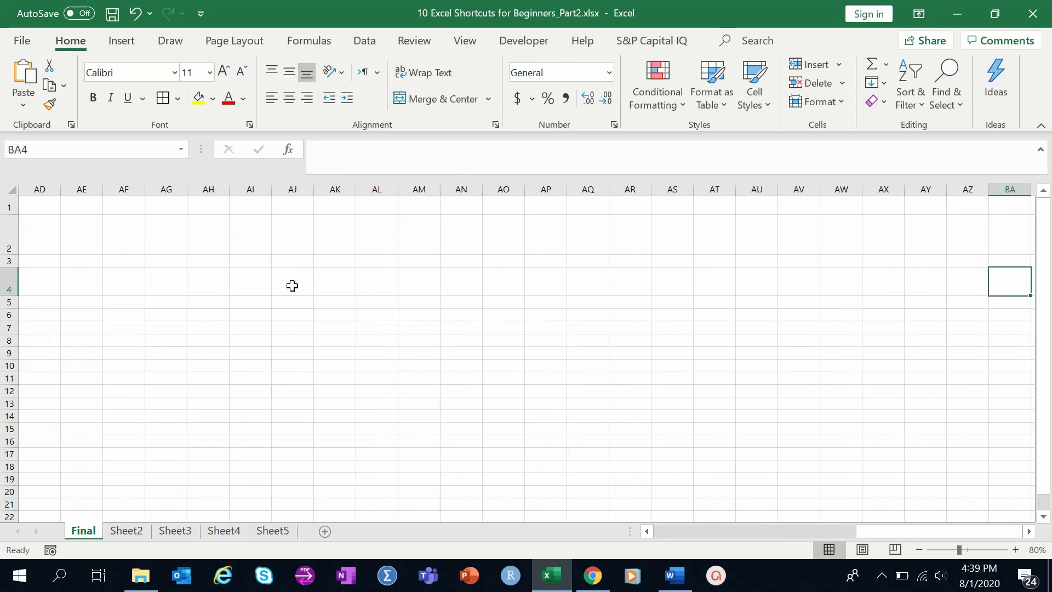
pyautogui.hotkey('ctrl', 'Left')
pyautogui.press('Home')
pyautogui.press('Right')
pyautogui.press('Right')
pyautogui.press('Right')
pyautogui.press('Right')
pyautogui.press('Right')
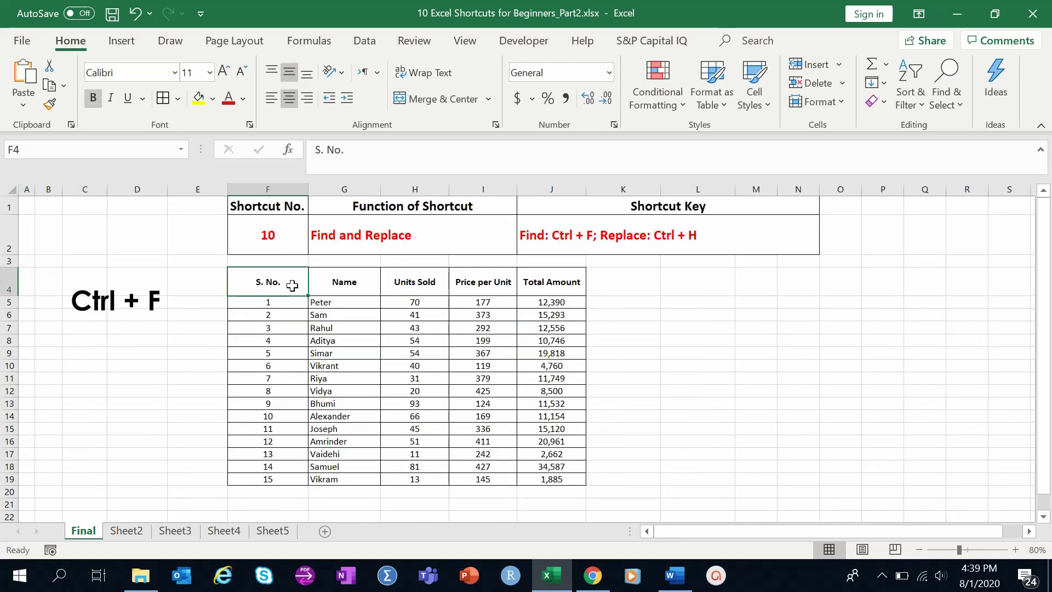
# Find the 'Total Amount' heading with Ctrl+F and close the dialog.
pyautogui.hotkey('ctrl', 'f')
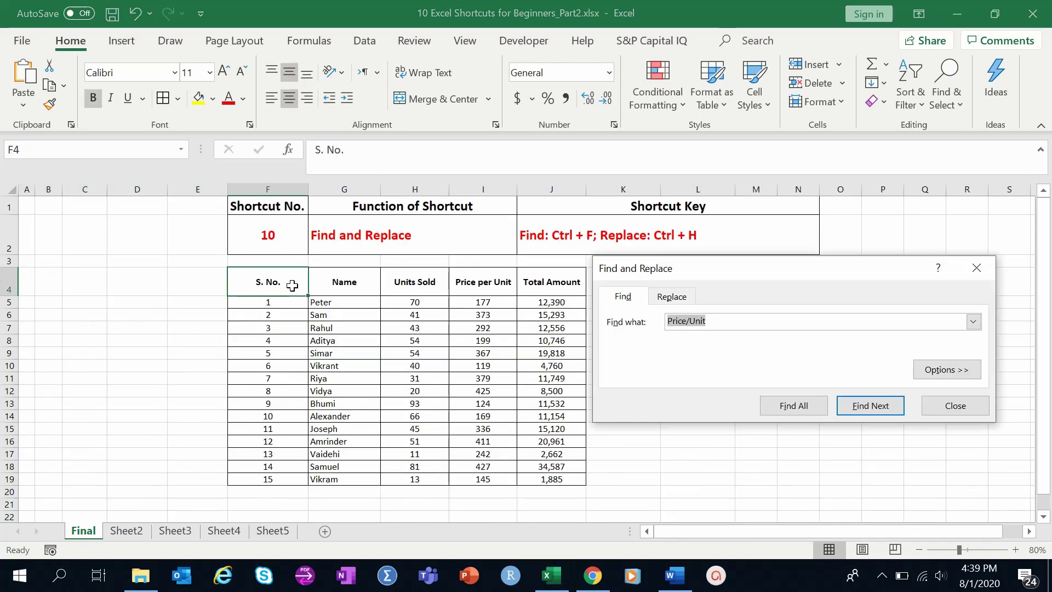
pyautogui.write('Total Amount')
pyautogui.click(796, 406)
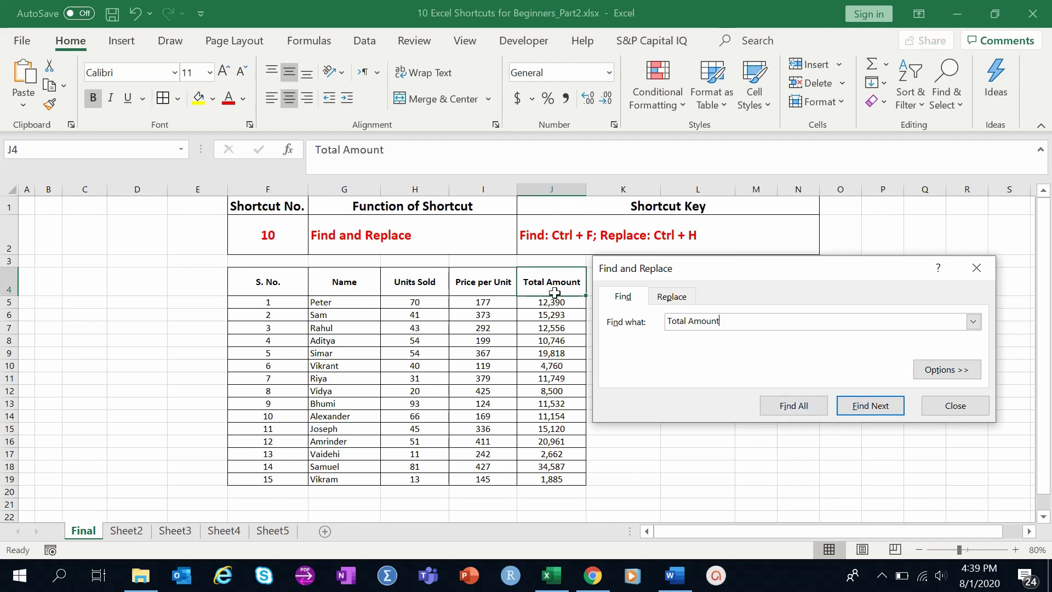
pyautogui.click(977, 268)
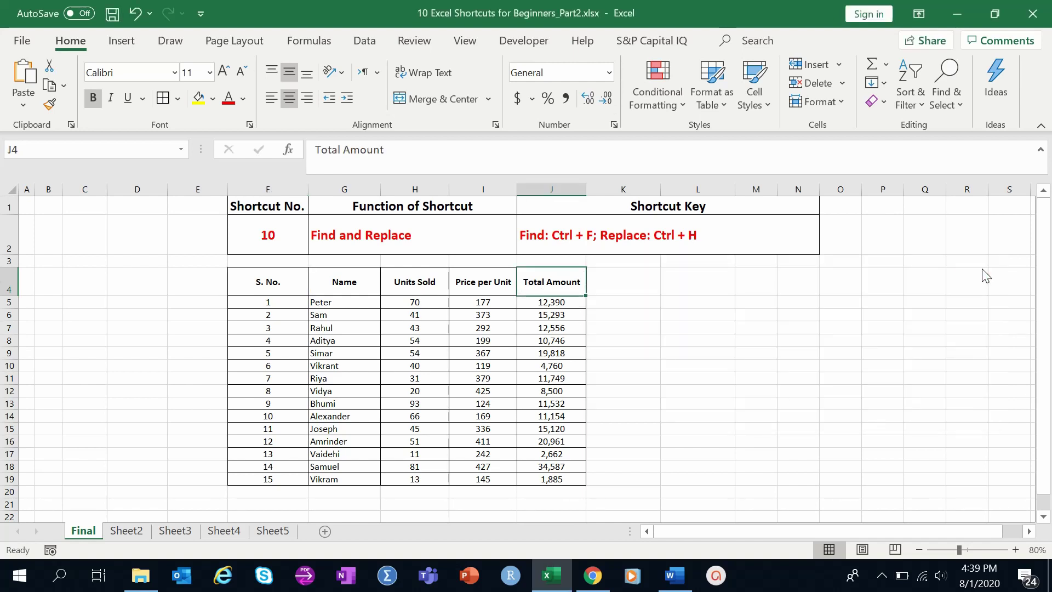
# Select the sales table F4:J19 and bring up Replace with Ctrl+H.
pyautogui.click(551, 336)
pyautogui.moveTo(308, 291); pyautogui.dragTo(547, 477)
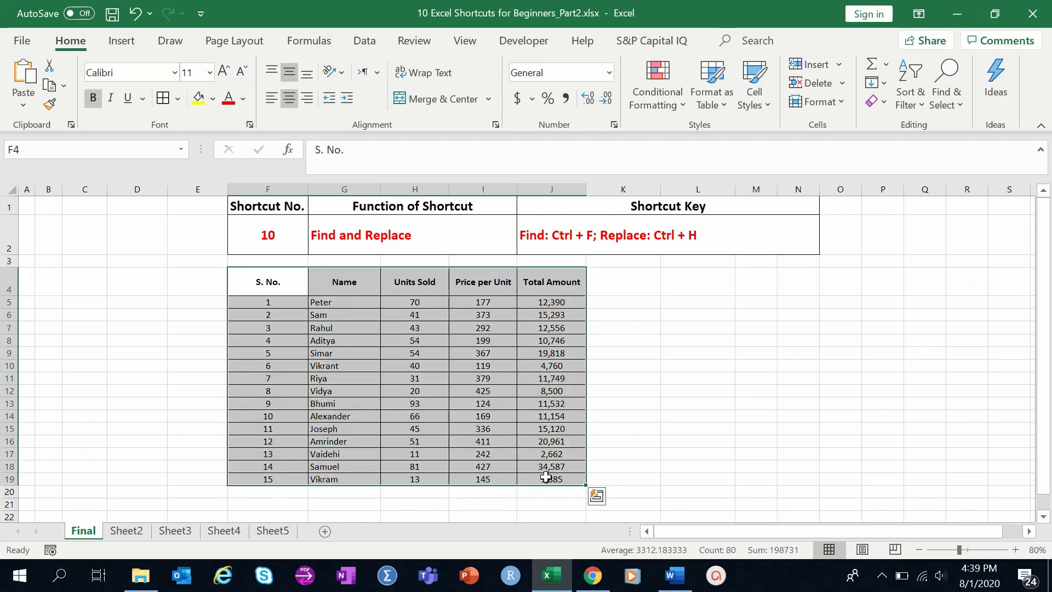
pyautogui.hotkey('ctrl', 'h')
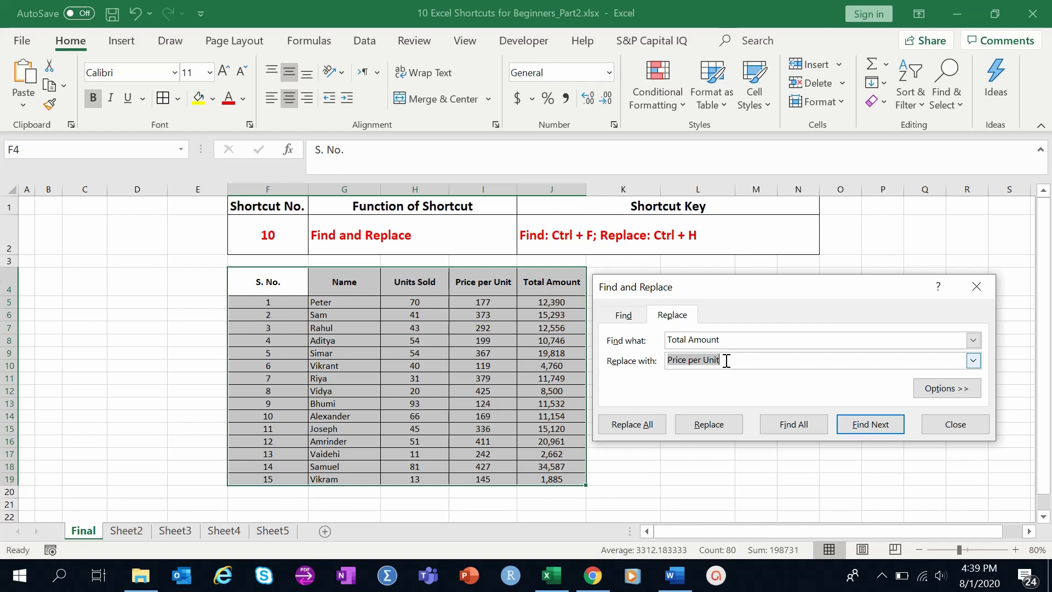
# Replace All 'Name' with 'Name_Salesperson' in the table and wrap text on G4.
pyautogui.moveTo(723, 340); pyautogui.dragTo(606, 336)
pyautogui.write('N')
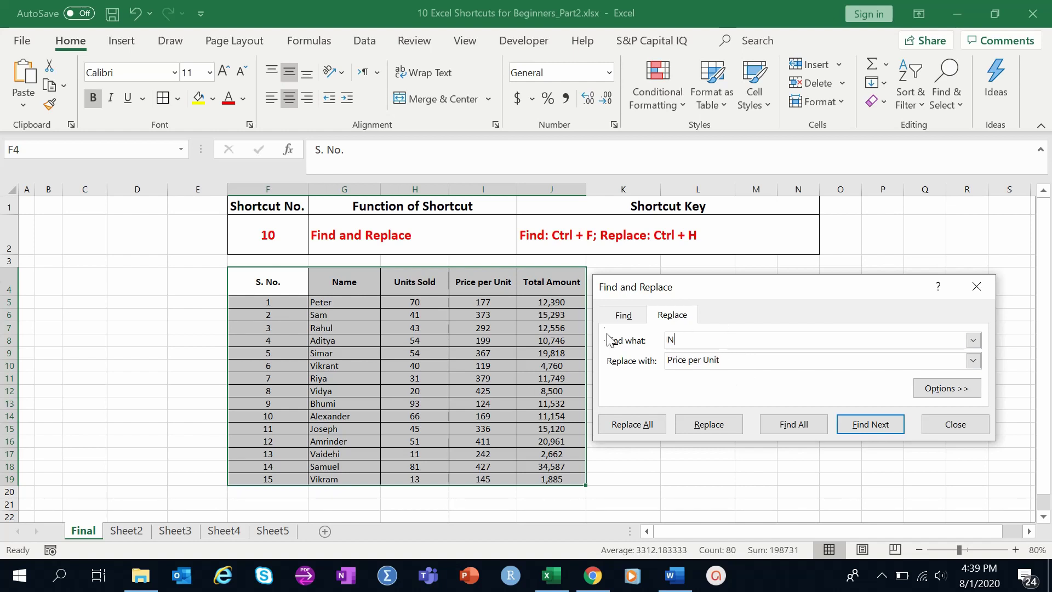
pyautogui.write('ame')
pyautogui.press('BackSpace')
pyautogui.press('BackSpace')
pyautogui.write('ame')
pyautogui.press('Tab')
pyautogui.write('Name_Salesperson')
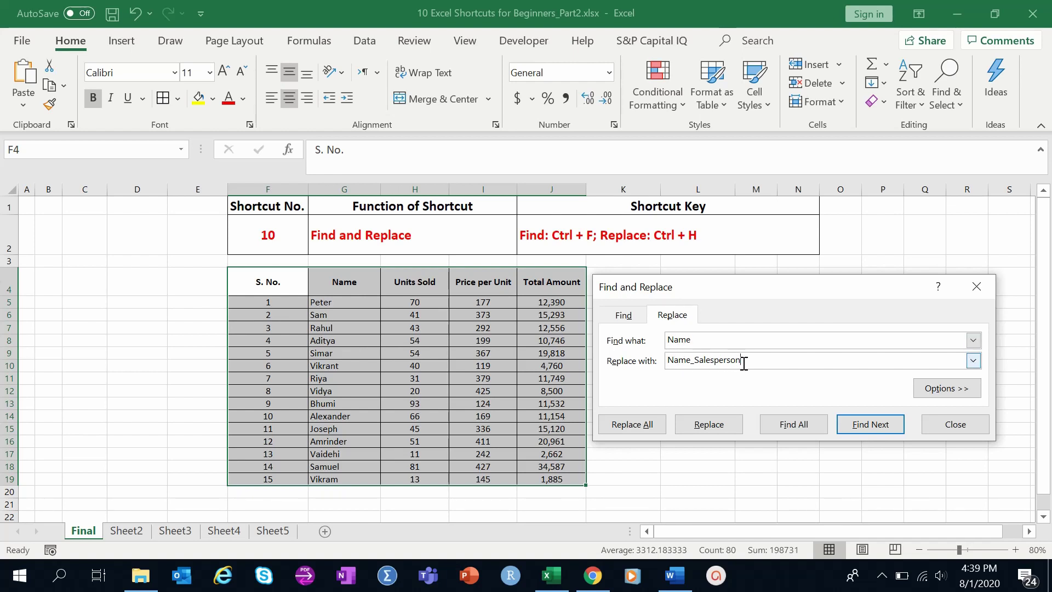
pyautogui.click(636, 429)
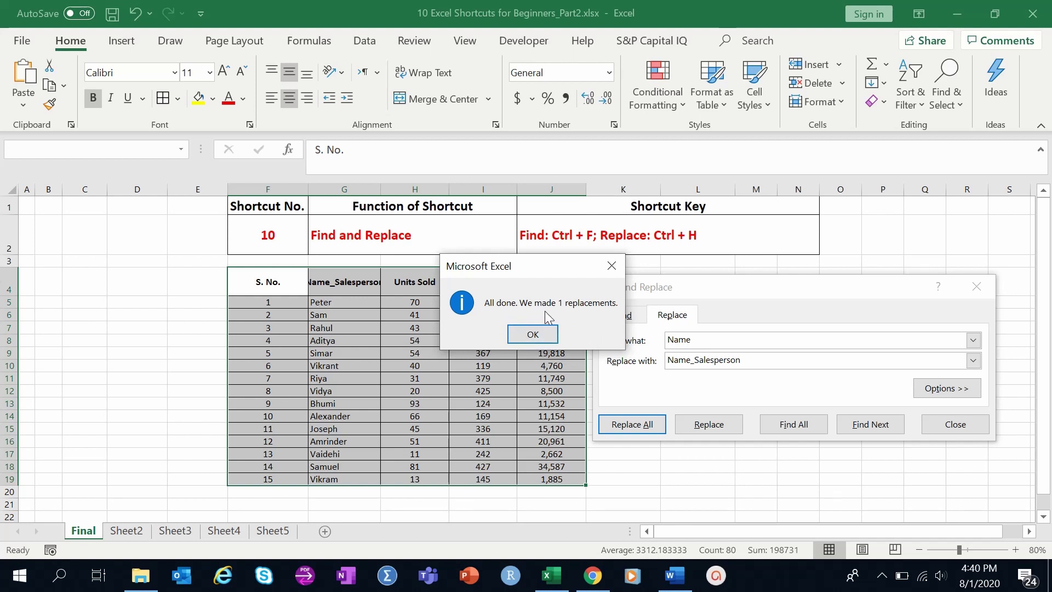
pyautogui.click(523, 336)
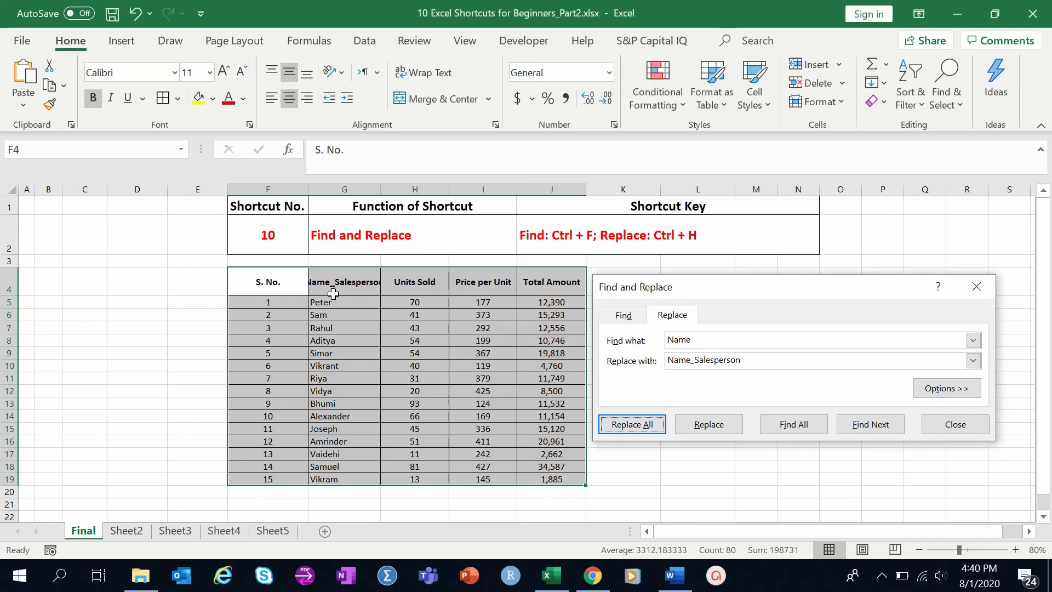
pyautogui.click(330, 282)
pyautogui.click(417, 73)
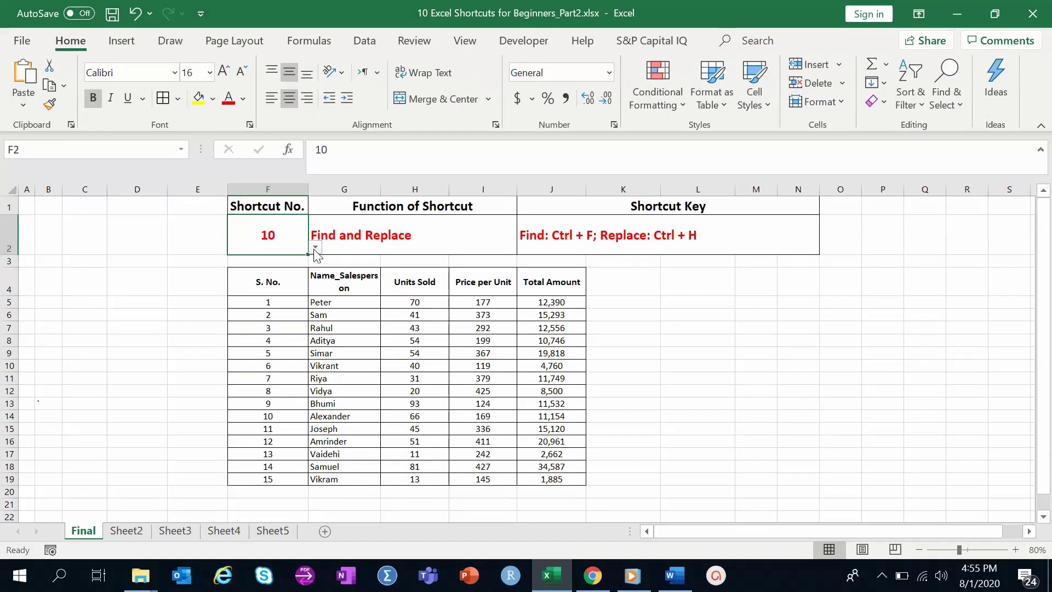
# Choose 11 from the F2 list to show See All Formulae (Ctrl + ~).
pyautogui.click(315, 247)
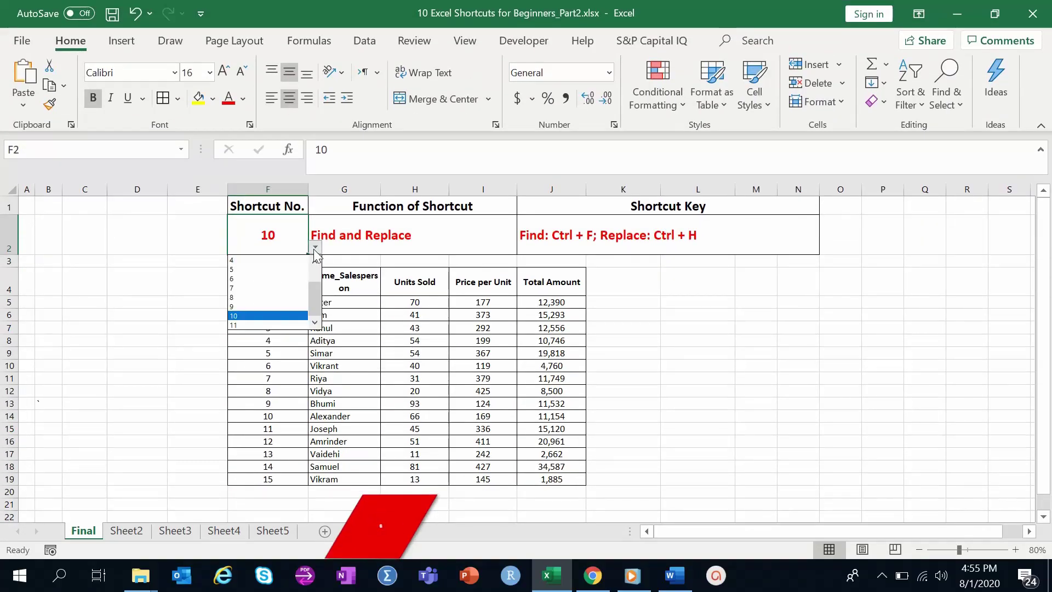
pyautogui.click(289, 325)
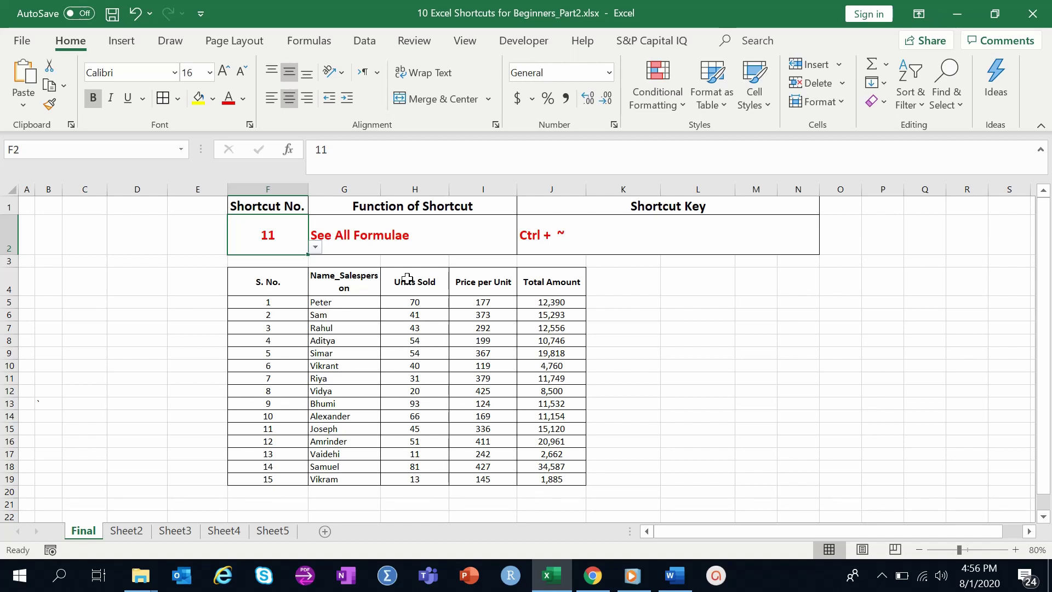
pyautogui.moveTo(244, 281); pyautogui.dragTo(548, 480)
pyautogui.click(538, 473)
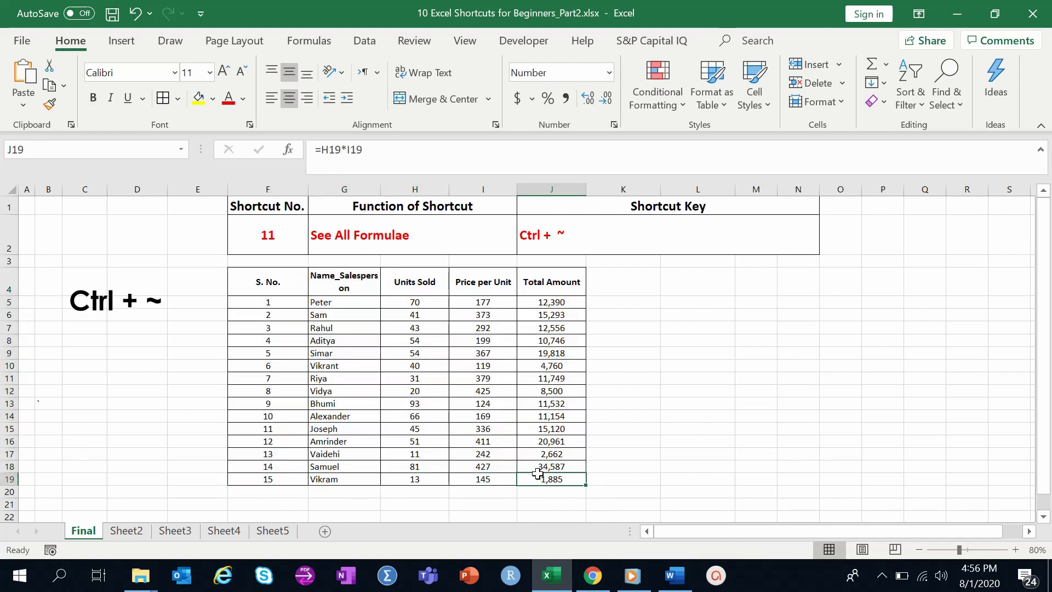
pyautogui.hotkey('ctrl', '`')
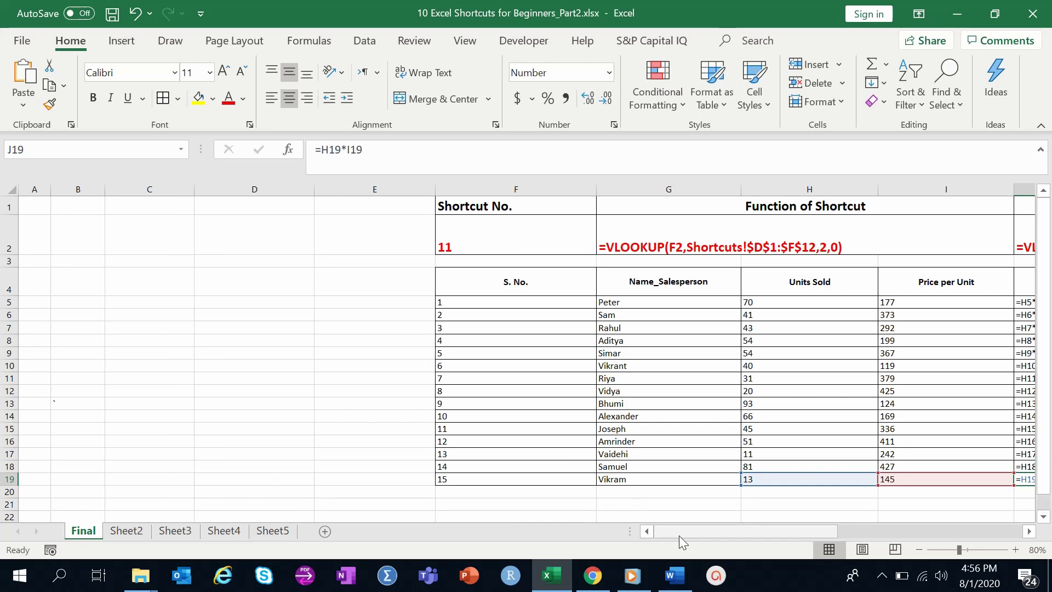
pyautogui.moveTo(679, 533); pyautogui.dragTo(798, 523)
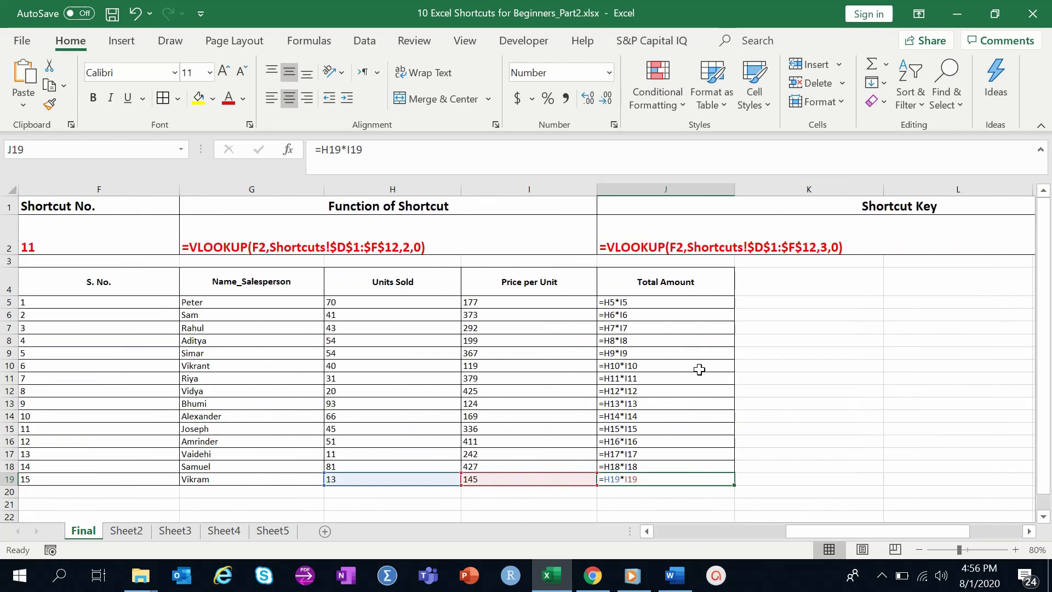
pyautogui.scroll(-1, 700, 362)
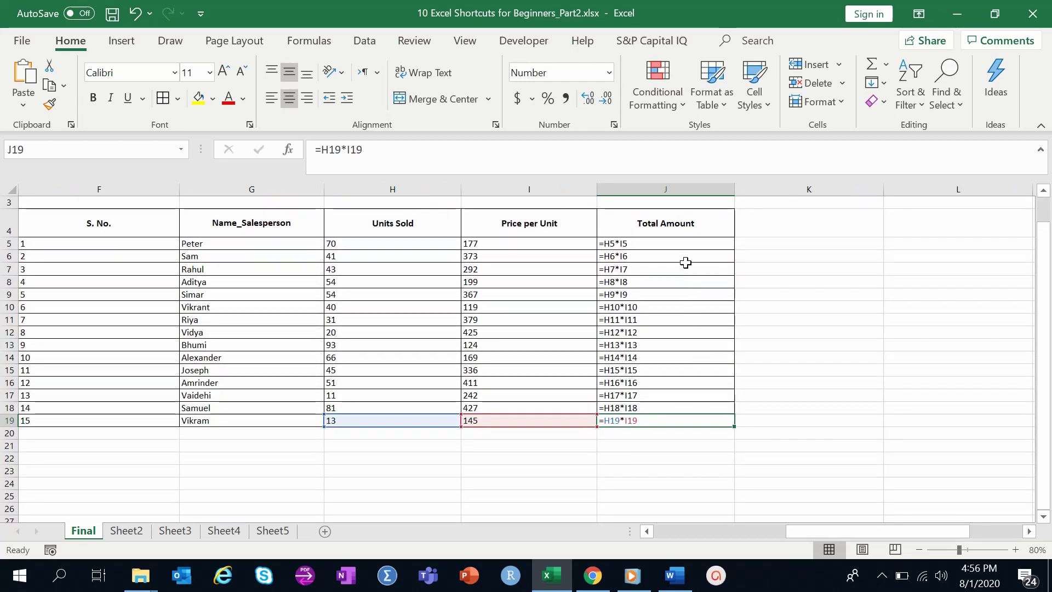
pyautogui.click(686, 243)
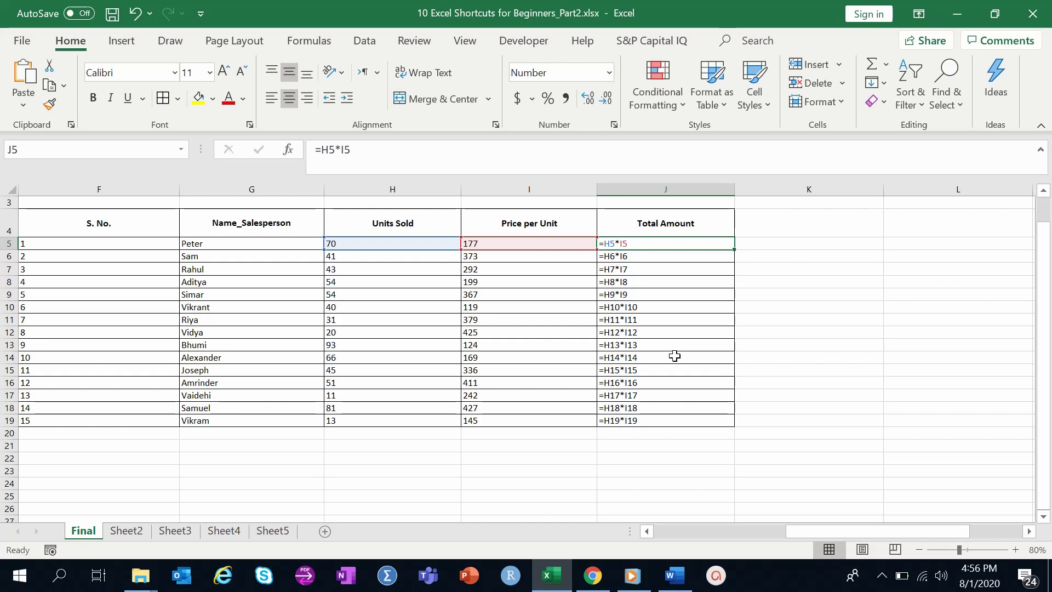
pyautogui.hotkey('ctrl', '`')
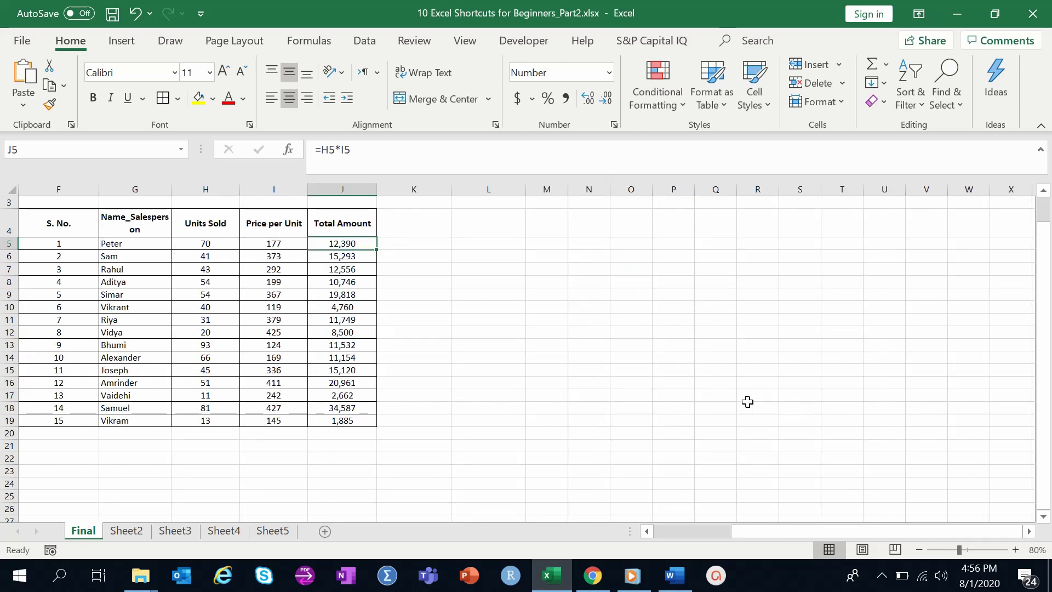
pyautogui.moveTo(890, 531); pyautogui.dragTo(810, 531)
pyautogui.scroll(1, 686, 390)
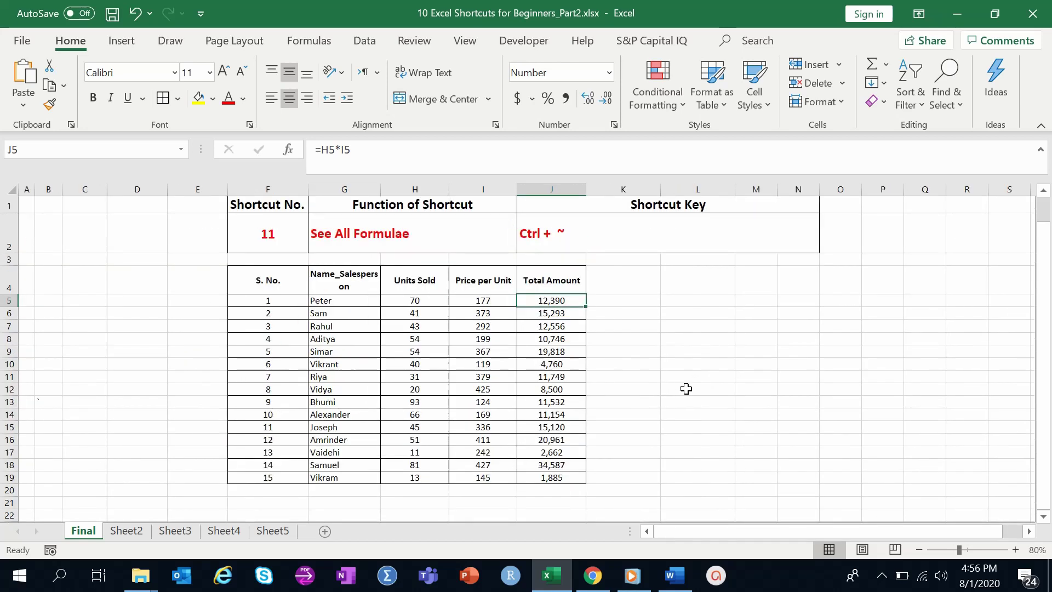